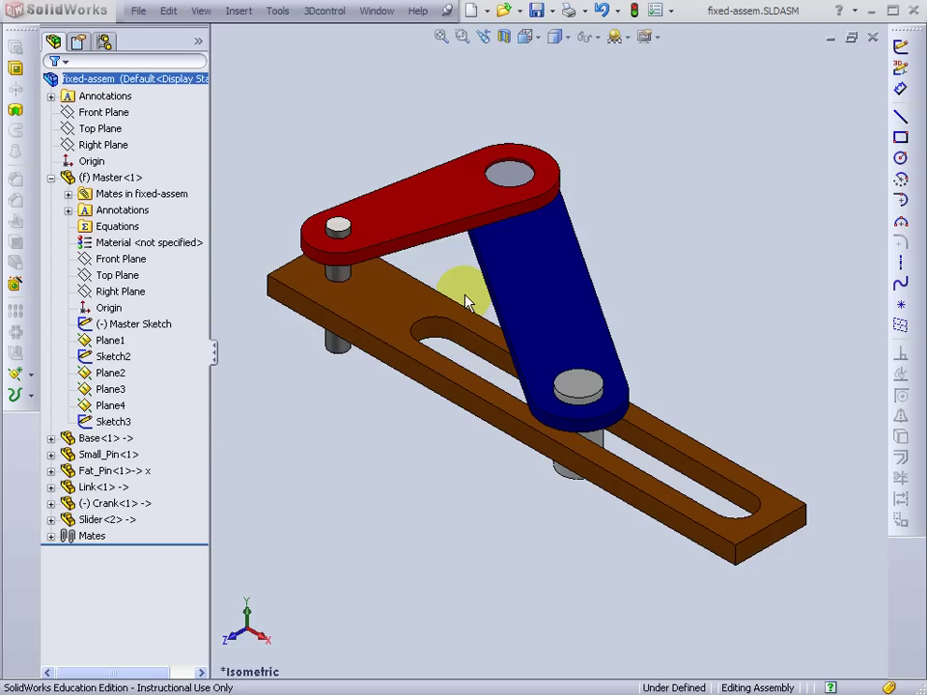
Select the whole fixed-assem assembly in the tree after selecting and clearing the blue link
{"action": "left_click", "coordinate": [529, 277]}
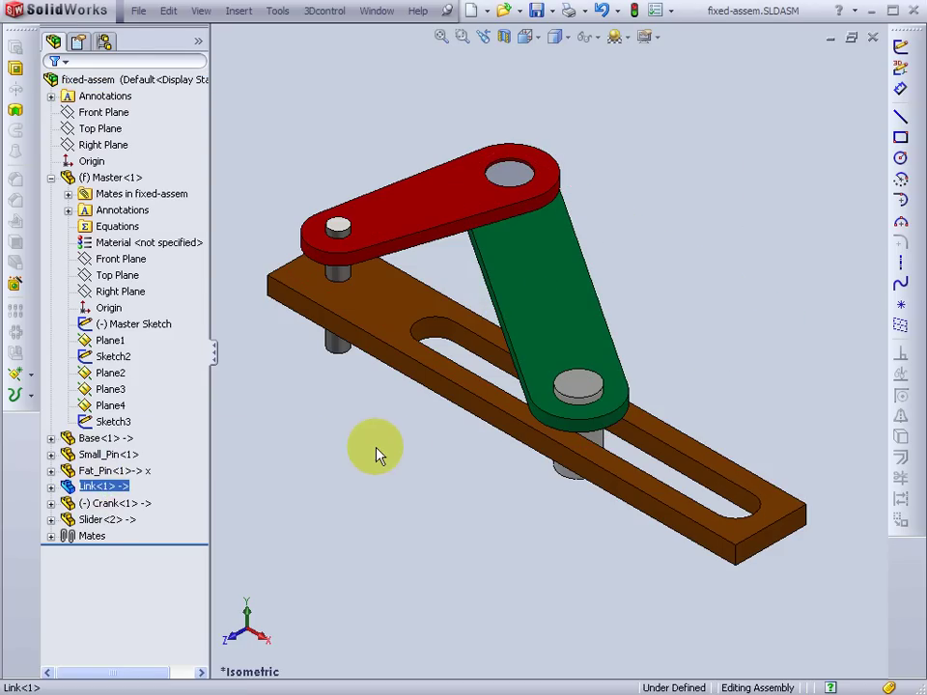
{"action": "left_click", "coordinate": [404, 451]}
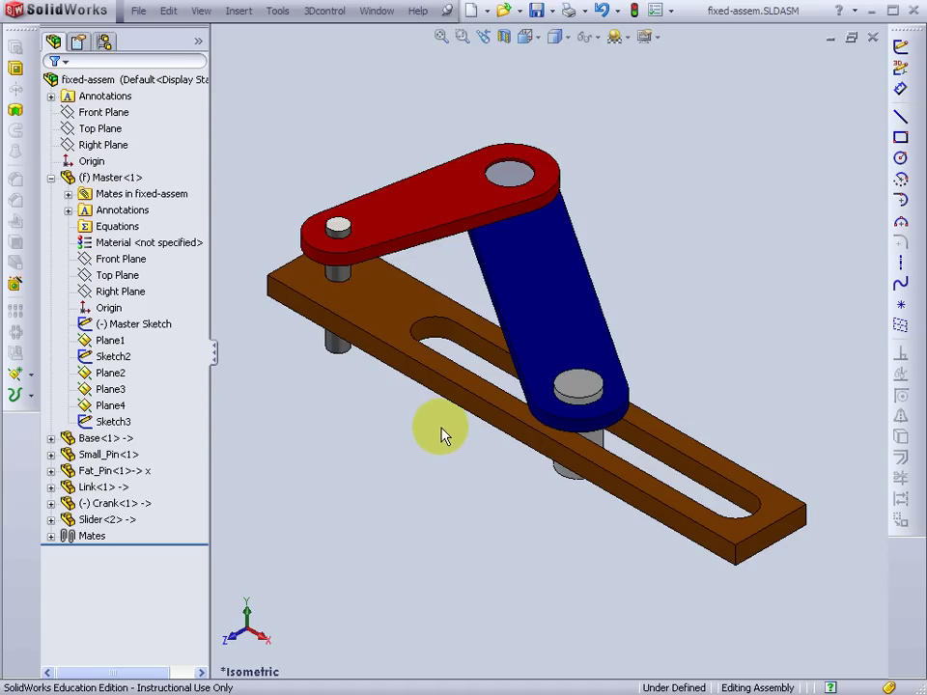
{"action": "left_click", "coordinate": [137, 79]}
Create a new drawing from the Drawing template on an A - Landscape sheet
{"action": "left_click", "coordinate": [138, 12]}
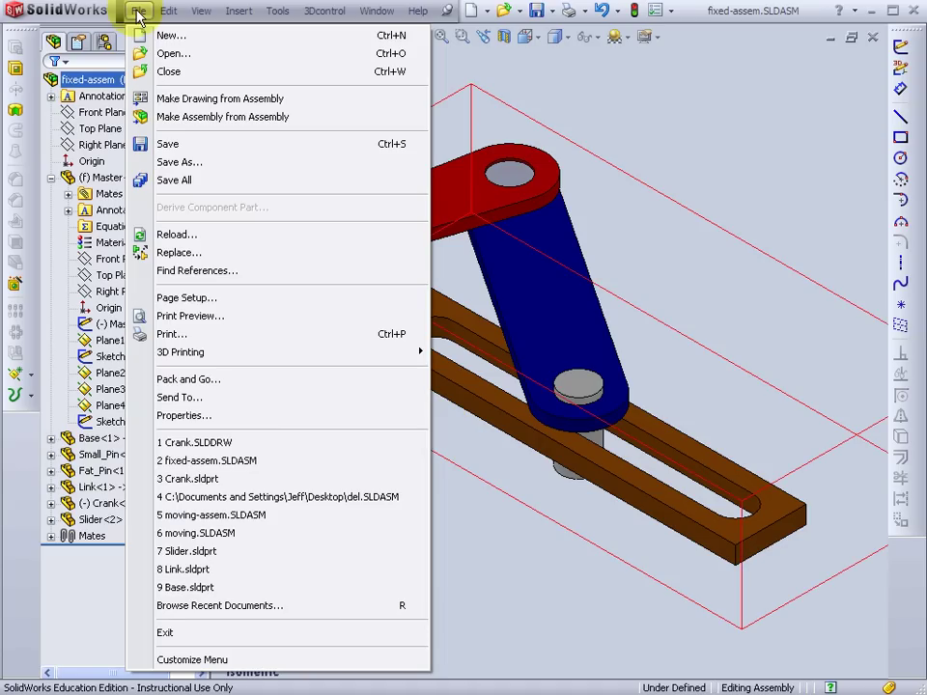
{"action": "left_click", "coordinate": [161, 39]}
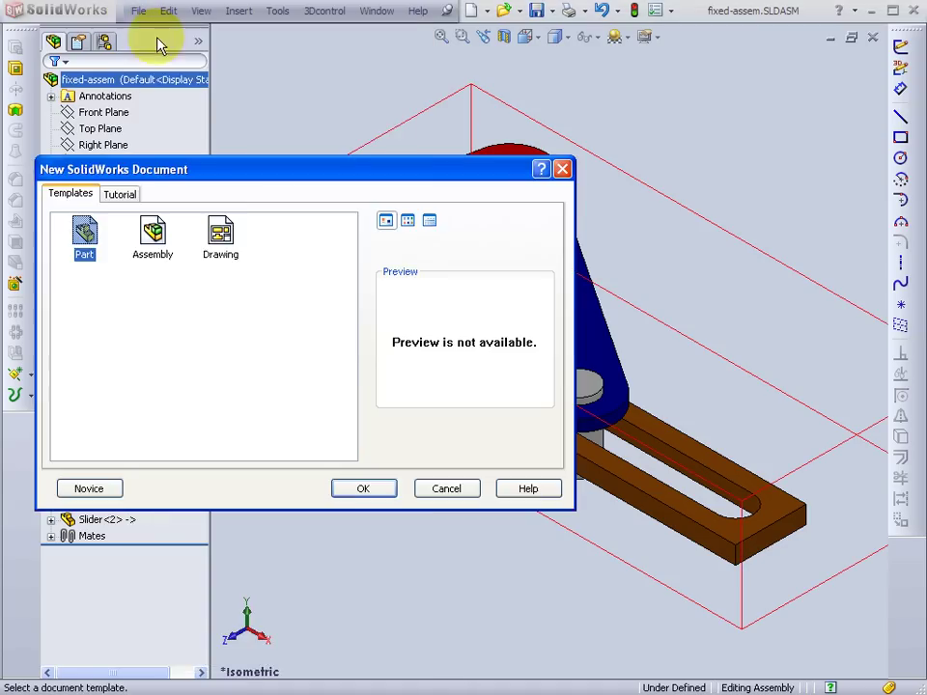
{"action": "left_click", "coordinate": [222, 241]}
{"action": "left_click", "coordinate": [369, 490]}
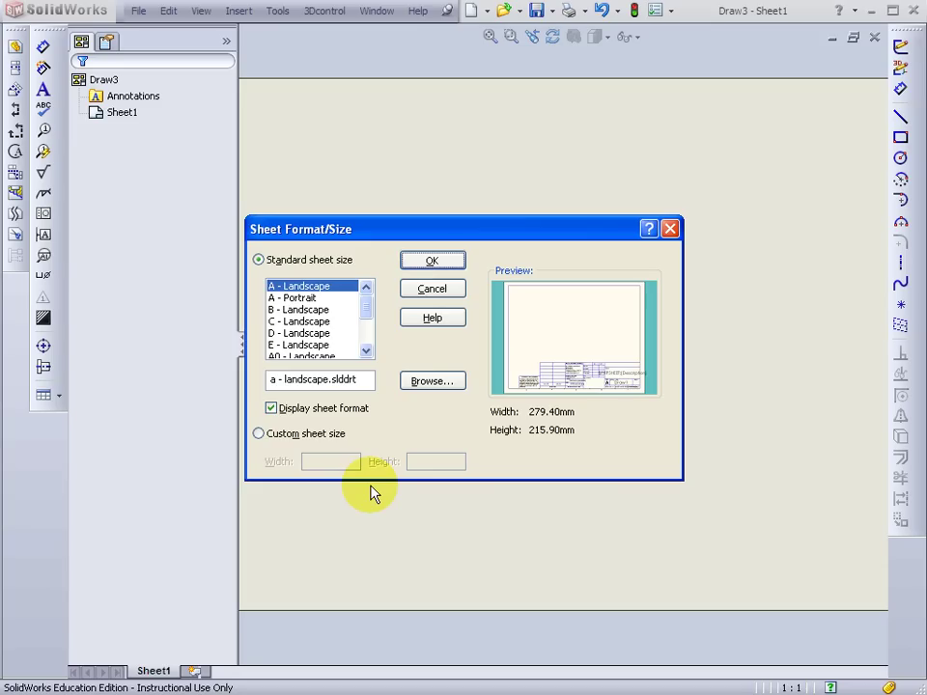
{"action": "left_click", "coordinate": [432, 263]}
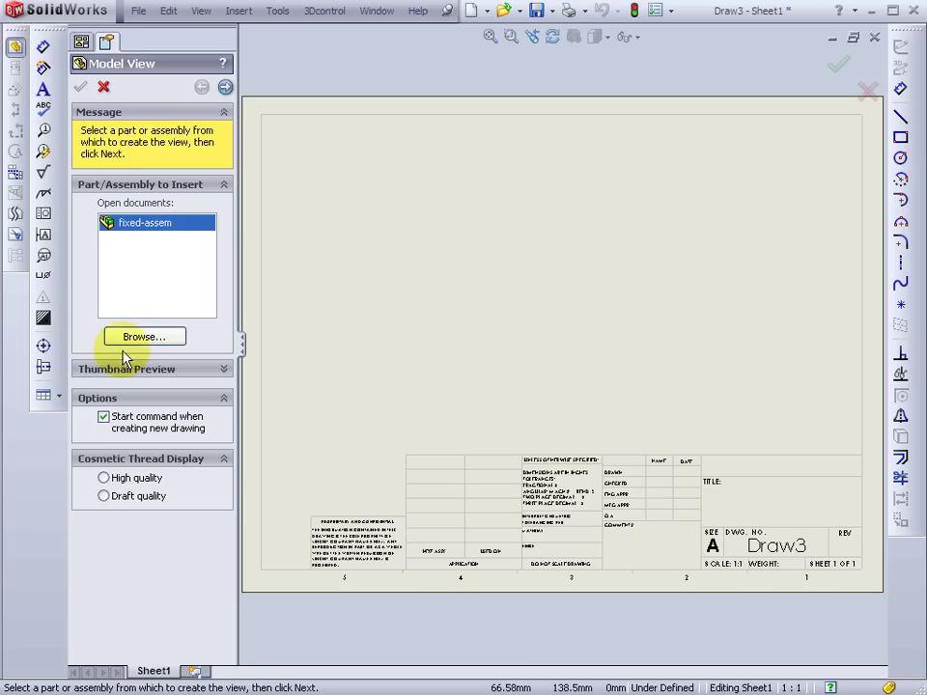
Choose Link.sldprt as the model for the drawing's first view
{"action": "left_click", "coordinate": [143, 337]}
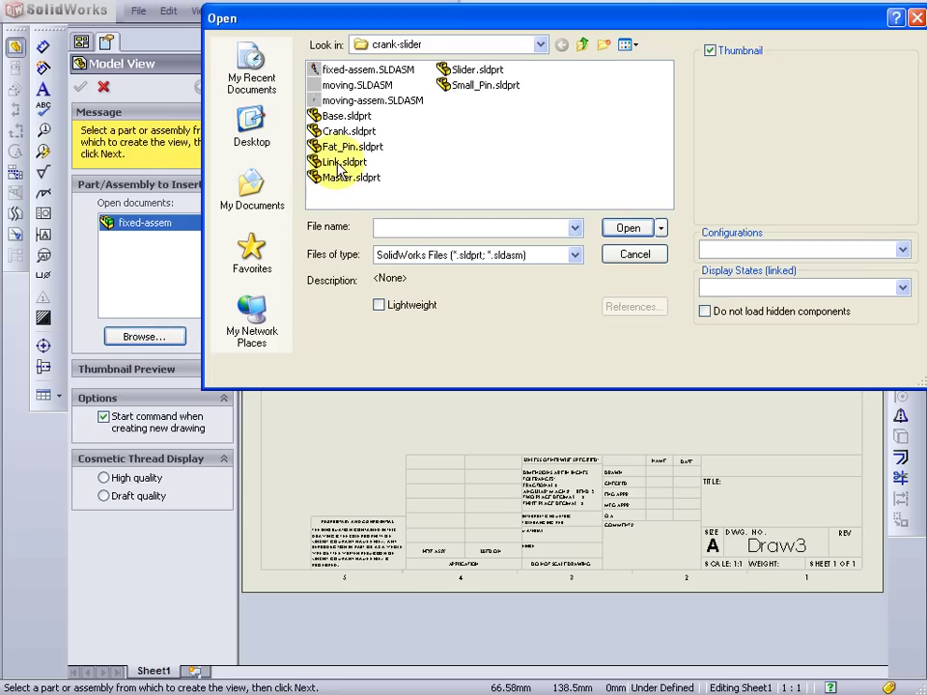
{"action": "left_click", "coordinate": [345, 162]}
{"action": "left_click", "coordinate": [618, 232]}
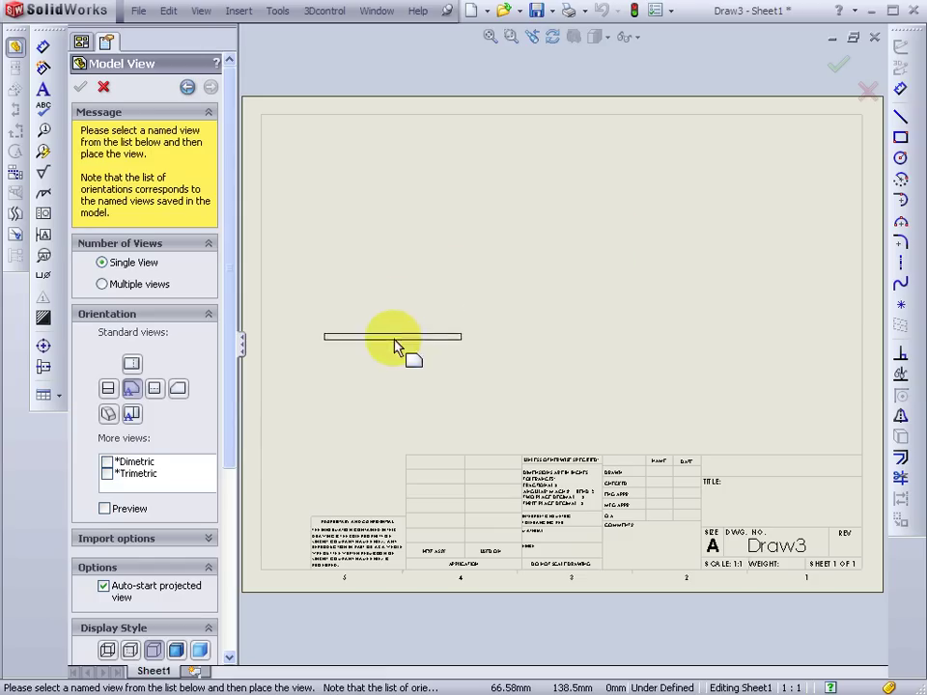
Place the Link's main view and a projected view above it, then zoom in
{"action": "left_click", "coordinate": [405, 371]}
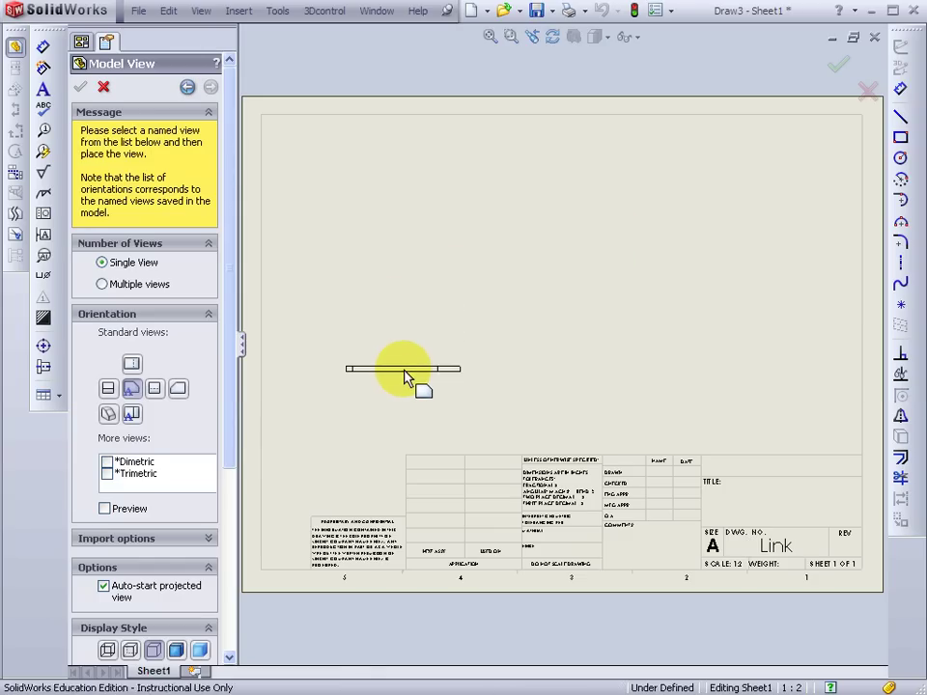
{"action": "left_click", "coordinate": [413, 263]}
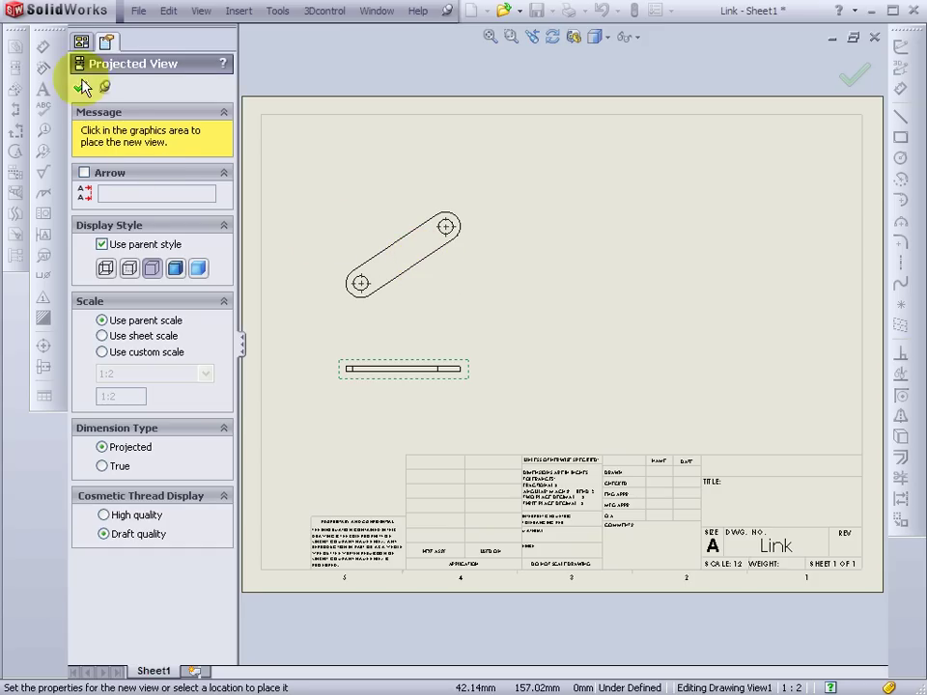
{"action": "left_click", "coordinate": [81, 86]}
{"action": "left_click", "coordinate": [420, 274]}
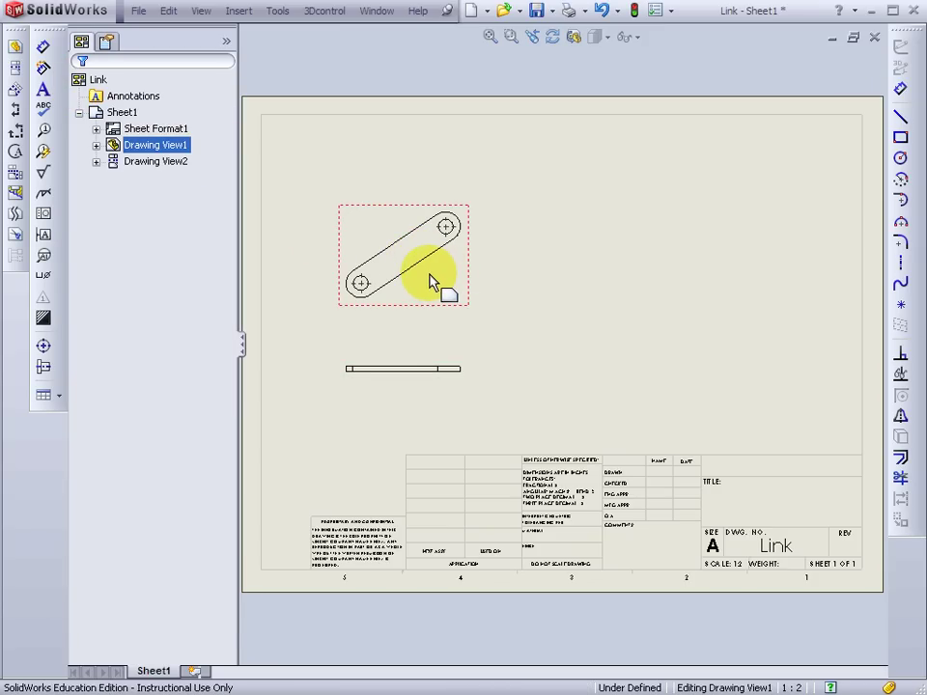
{"action": "scroll", "coordinate": [432, 284], "scroll_direction": "down", "scroll_amount": 3}
{"action": "scroll", "coordinate": [429, 280], "scroll_direction": "down", "scroll_amount": 1}
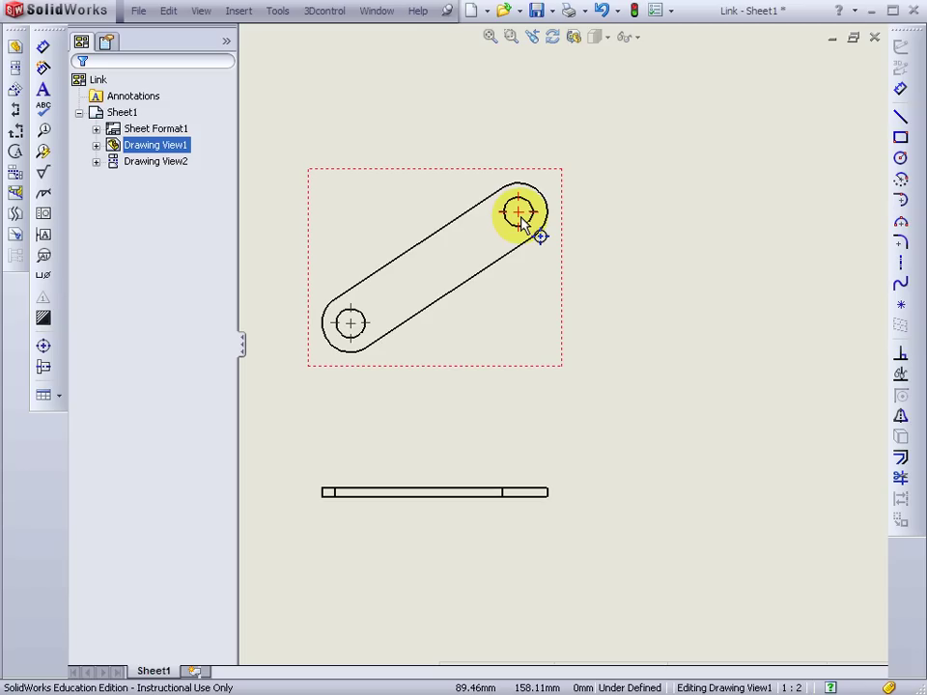
Switch to the fixed-assem.SLDASM window from the Window menu
{"action": "left_click", "coordinate": [378, 13]}
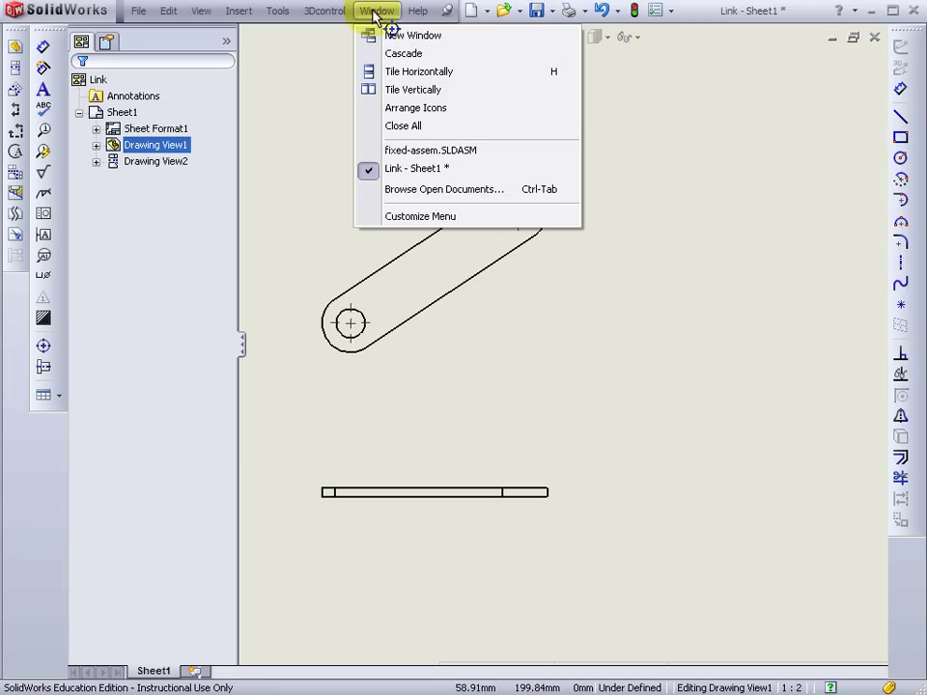
{"action": "left_click", "coordinate": [435, 150]}
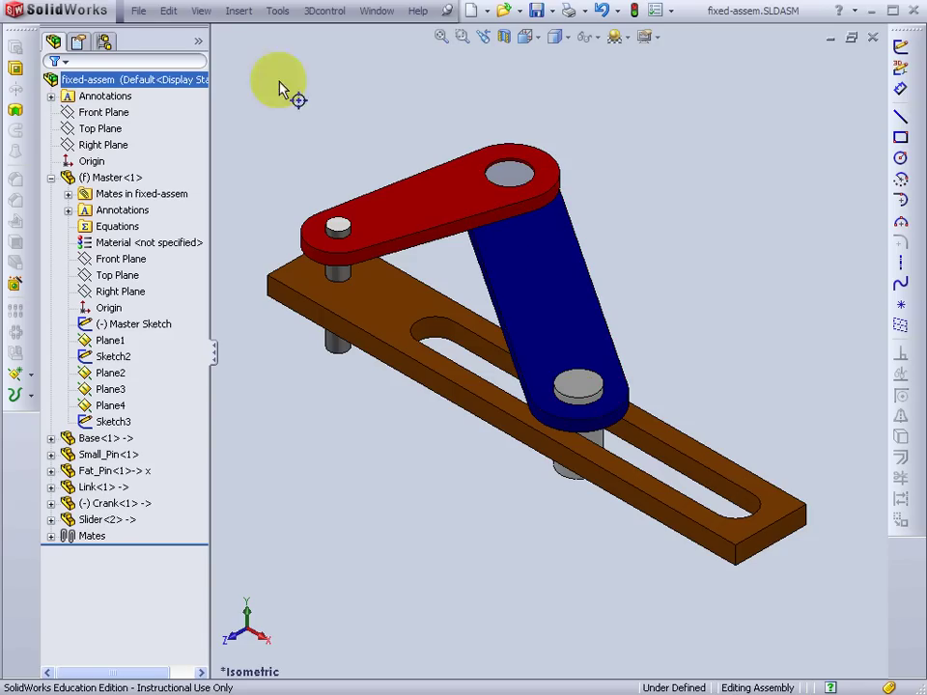
Start a new document from the Assembly template
{"action": "left_click", "coordinate": [140, 12]}
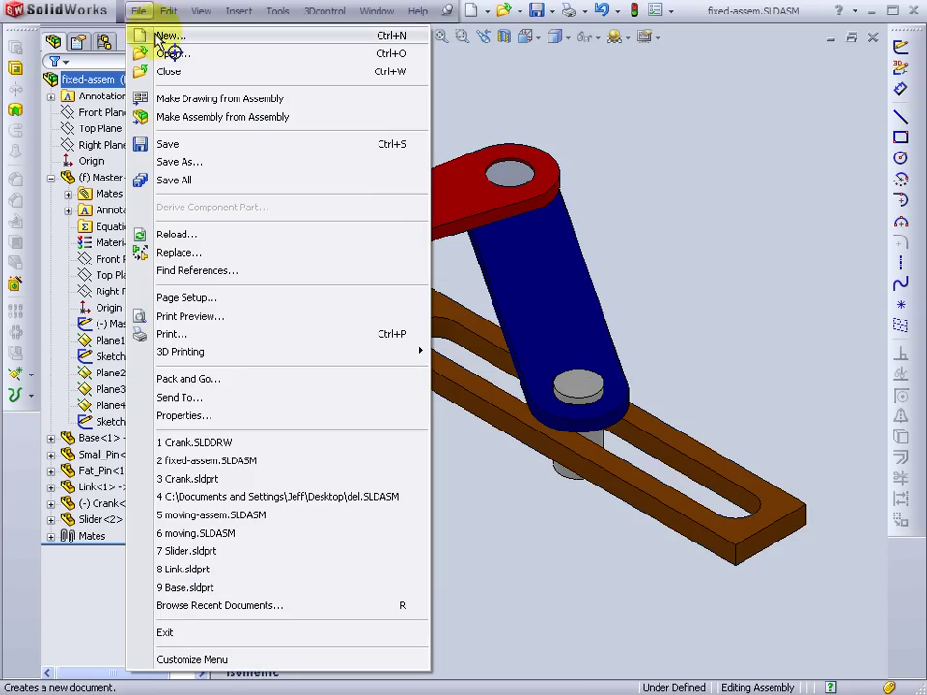
{"action": "left_click", "coordinate": [164, 36]}
{"action": "left_click", "coordinate": [155, 242]}
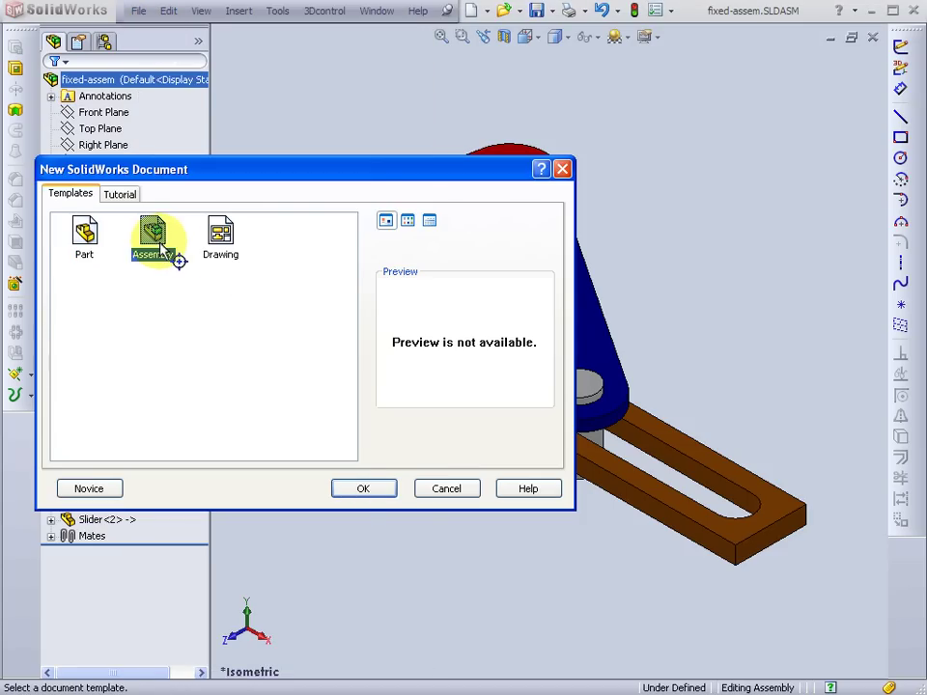
{"action": "left_click", "coordinate": [359, 491]}
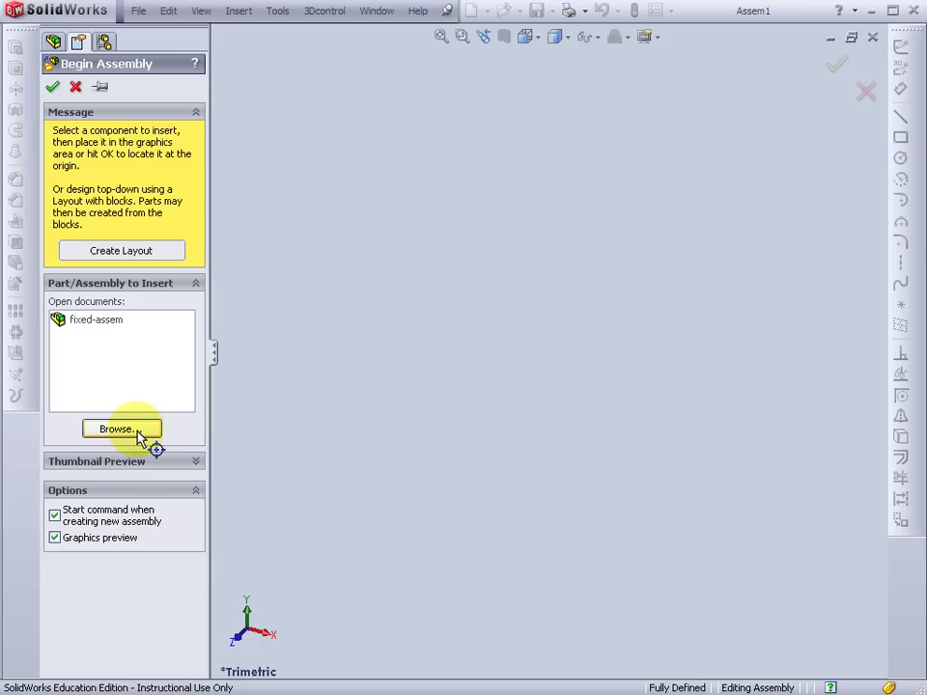
Insert Link.sldprt and place it as the assembly's first component
{"action": "left_click", "coordinate": [138, 436]}
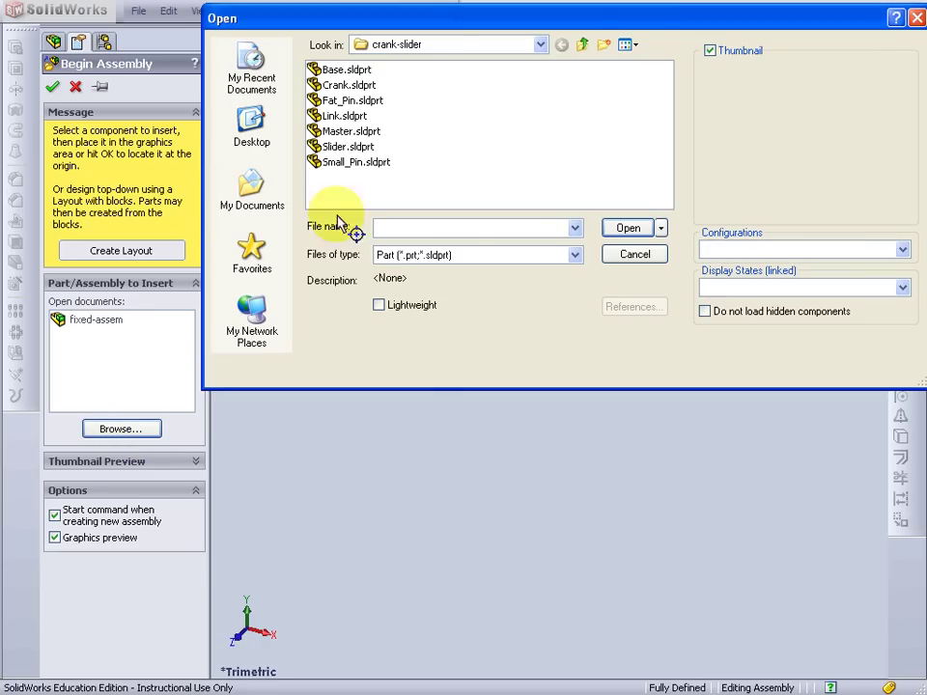
{"action": "left_click", "coordinate": [339, 116]}
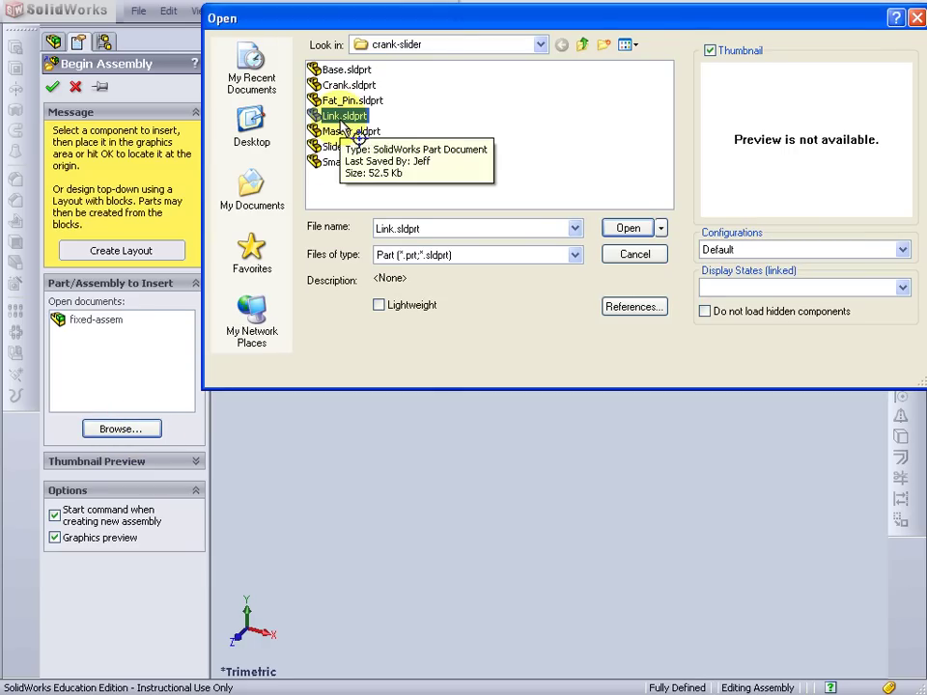
{"action": "left_click", "coordinate": [628, 231]}
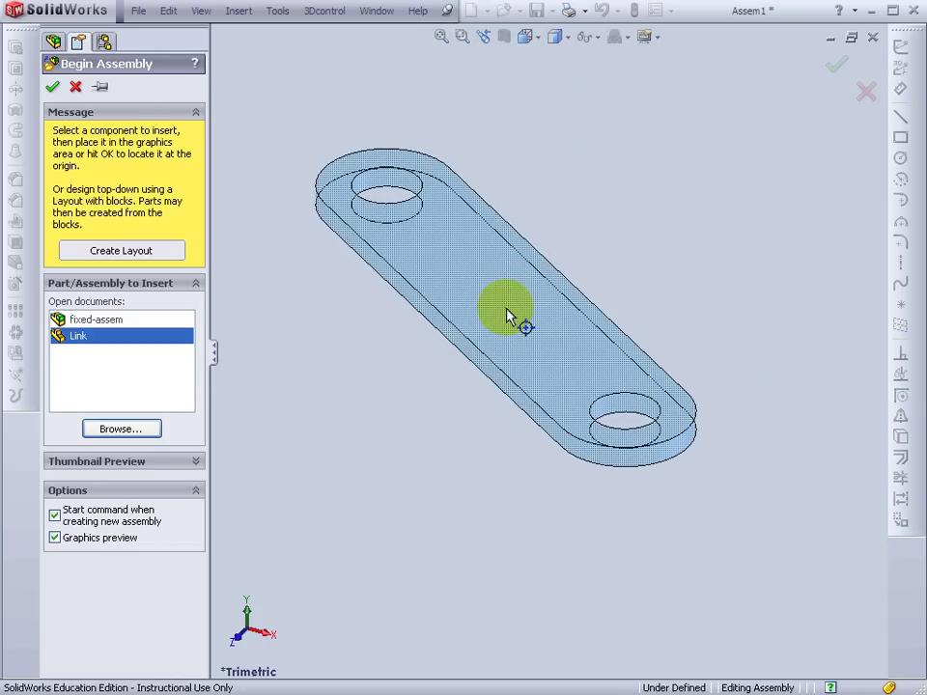
{"action": "left_click", "coordinate": [509, 318]}
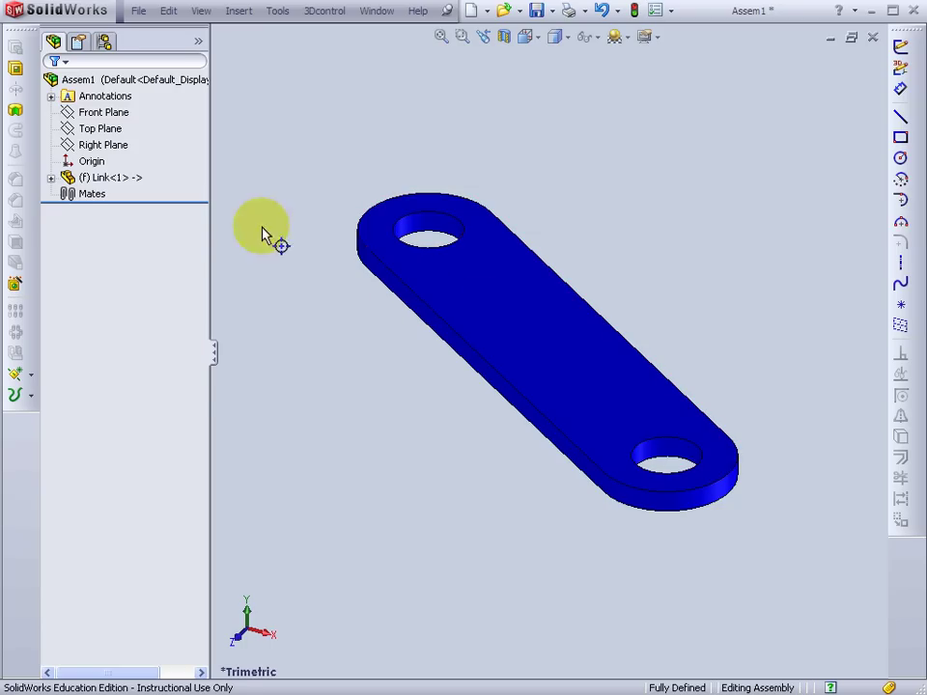
Change the Link<1> component from fixed to Float
{"action": "left_click", "coordinate": [106, 179]}
{"action": "right_click", "coordinate": [106, 186]}
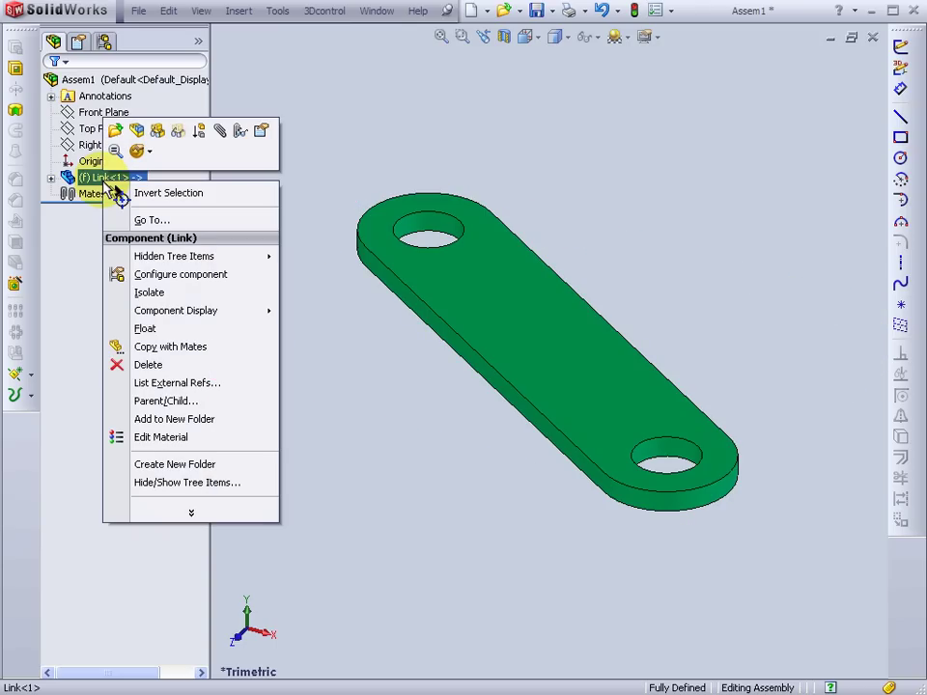
{"action": "left_click", "coordinate": [173, 330]}
Select the assembly's Top Plane together with the Link's own Top Plane
{"action": "left_click", "coordinate": [143, 146]}
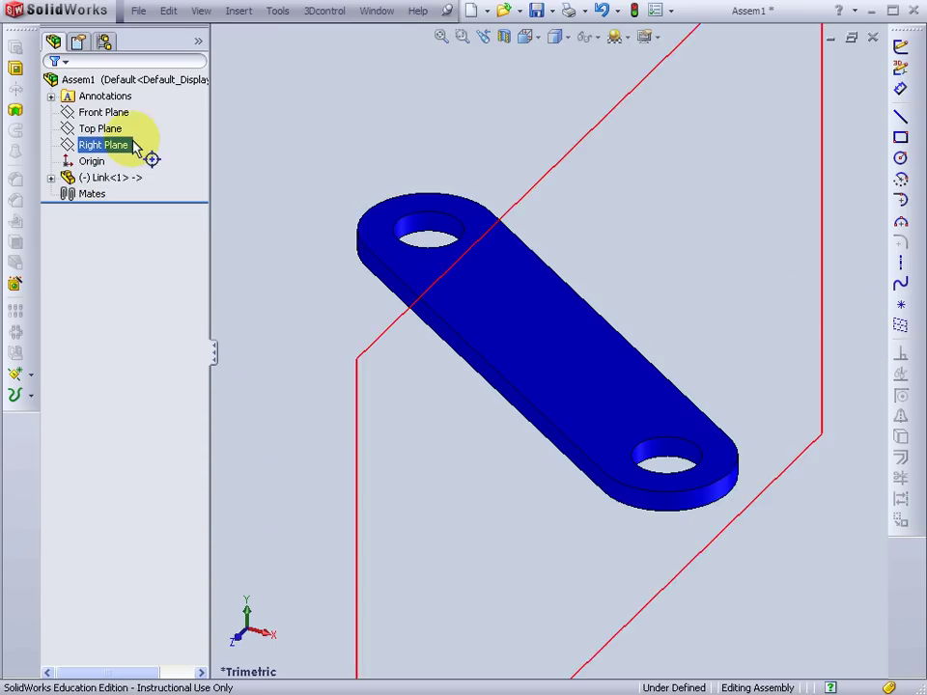
{"action": "left_click", "coordinate": [106, 131]}
{"action": "left_click", "coordinate": [106, 129]}
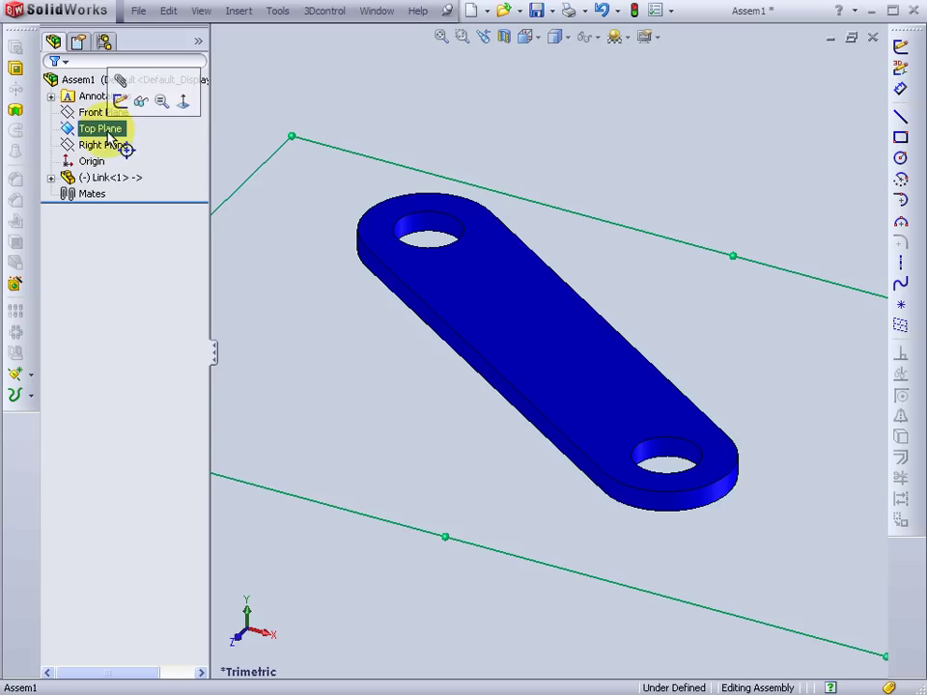
{"action": "left_click", "coordinate": [51, 178]}
{"action": "left_click", "coordinate": [111, 243], "text": "ctrl"}
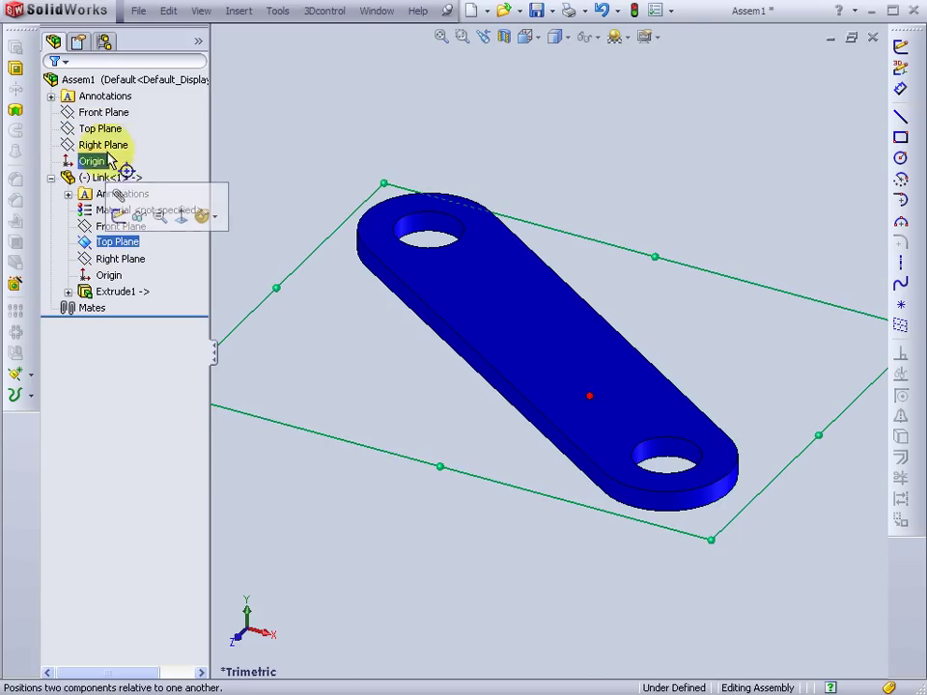
{"action": "mouse_move", "coordinate": [109, 135]}
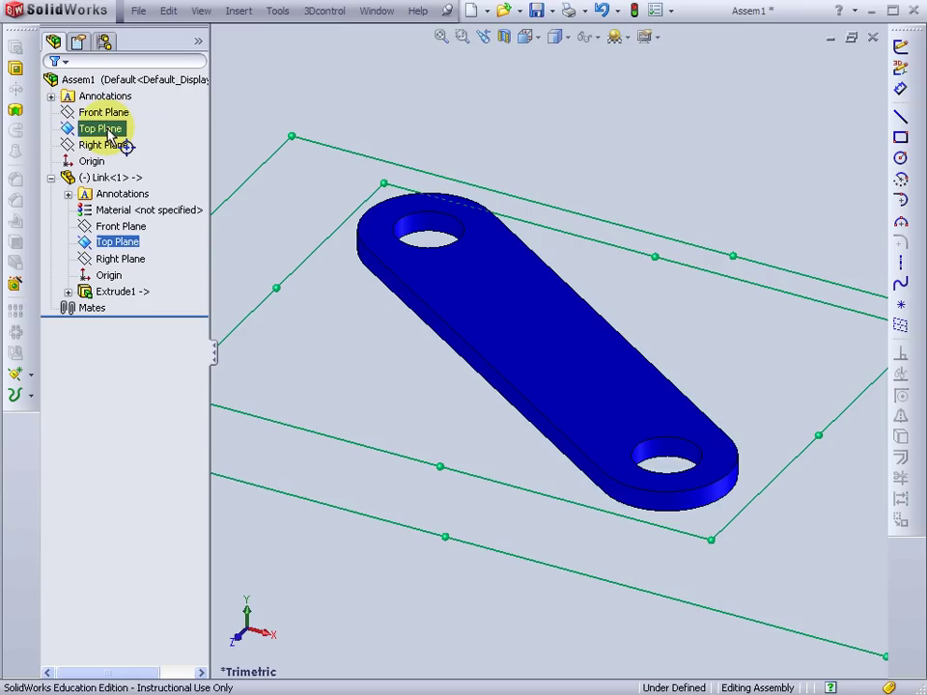
Add a Coincident mate between the two Top Planes
{"action": "left_click", "coordinate": [109, 136]}
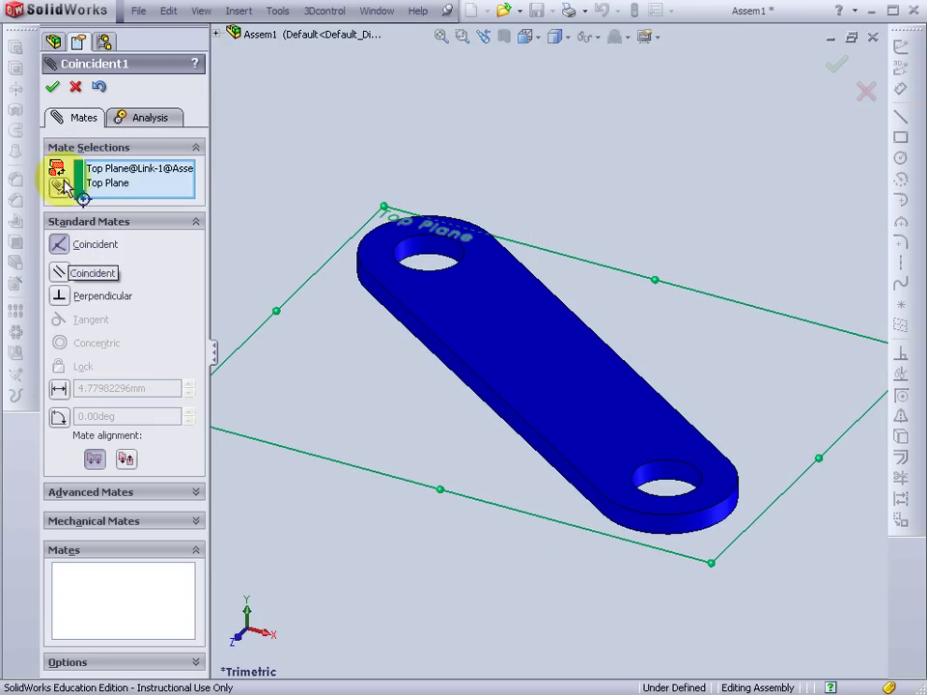
{"action": "left_click", "coordinate": [52, 87]}
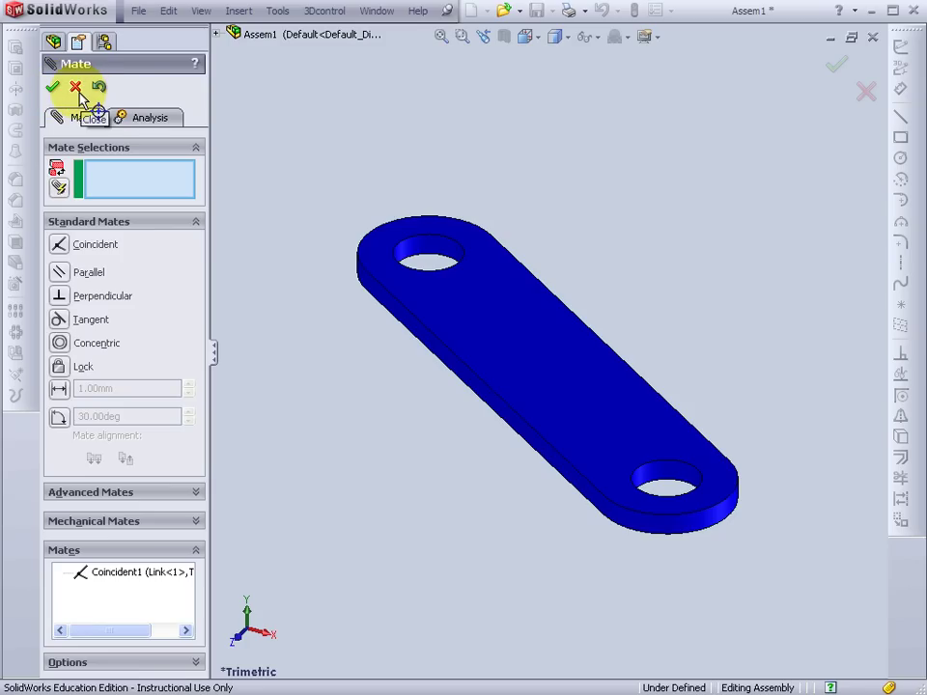
Add a Coincident mate between the Link's long lower edge and the assembly's Front Plane
{"action": "left_click", "coordinate": [76, 88]}
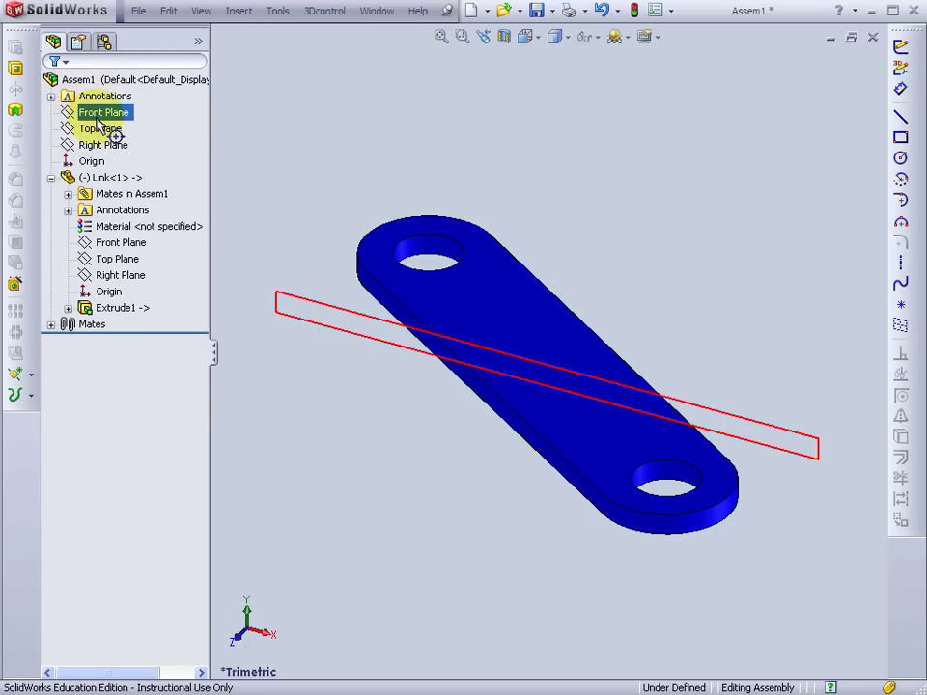
{"action": "left_click", "coordinate": [97, 118]}
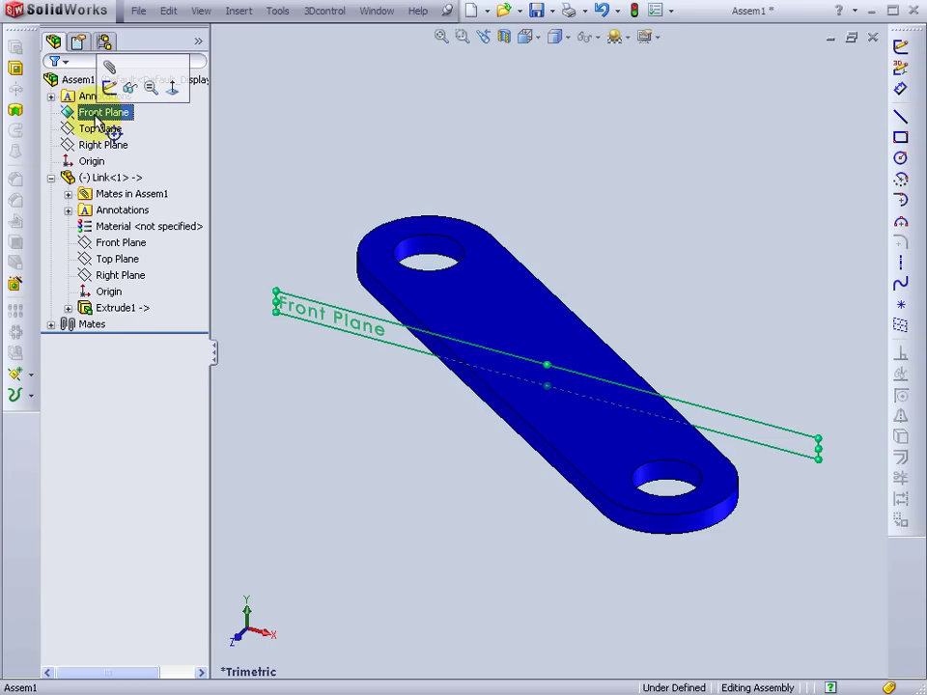
{"action": "left_click", "coordinate": [100, 129], "text": "ctrl"}
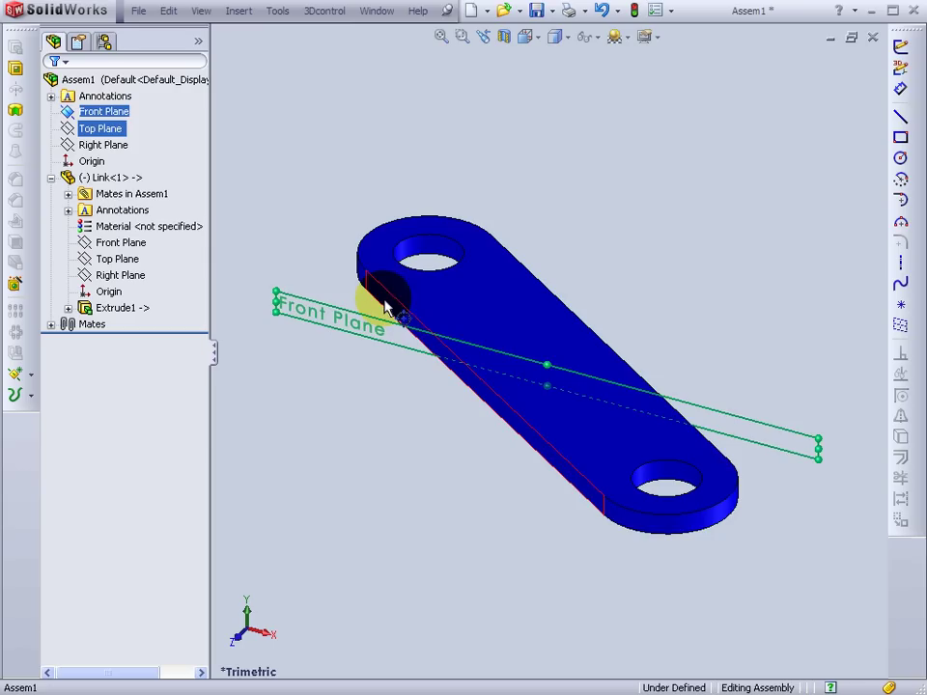
{"action": "left_click", "coordinate": [393, 300]}
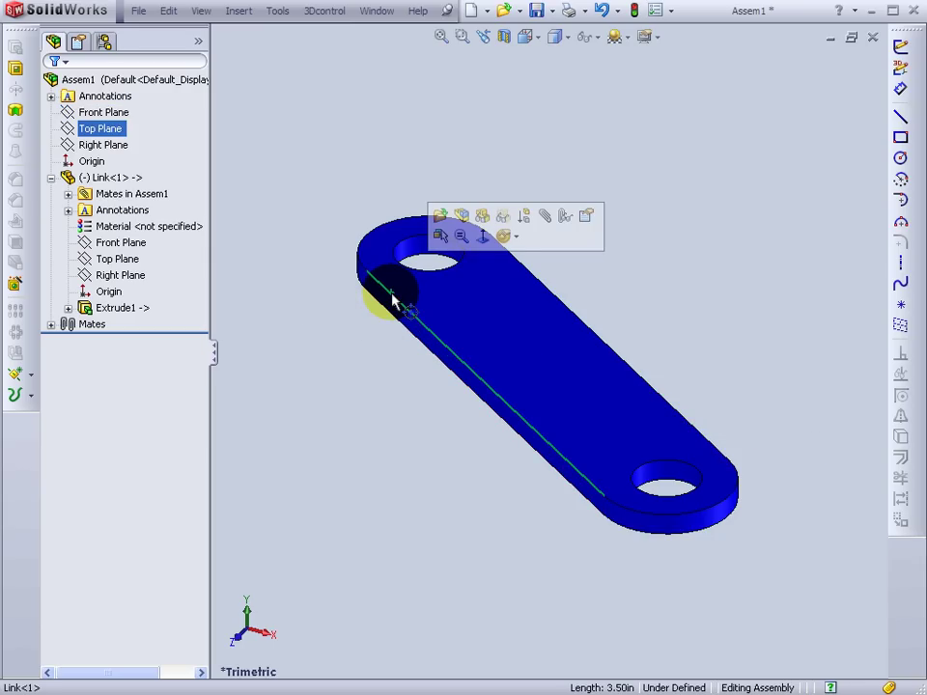
{"action": "left_click", "coordinate": [88, 113], "text": "ctrl"}
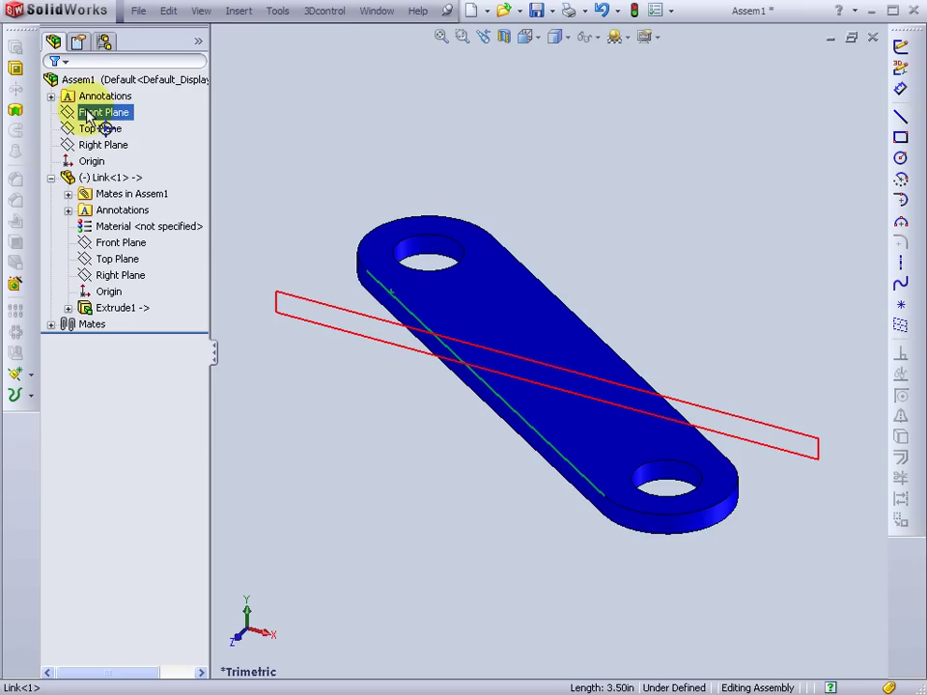
{"action": "left_click", "coordinate": [88, 113], "text": "ctrl"}
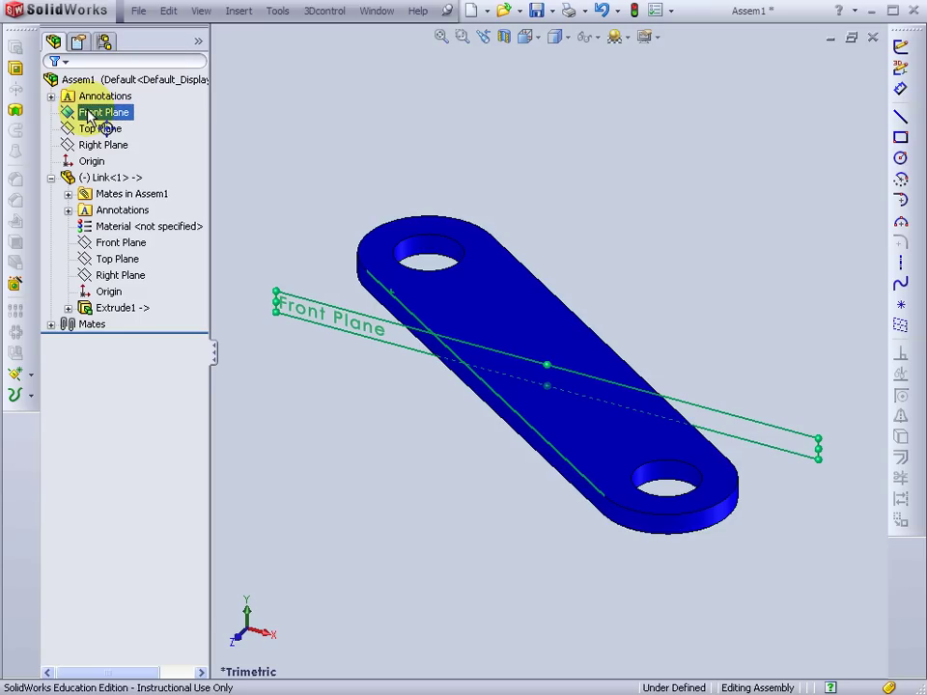
{"action": "left_click", "coordinate": [95, 119]}
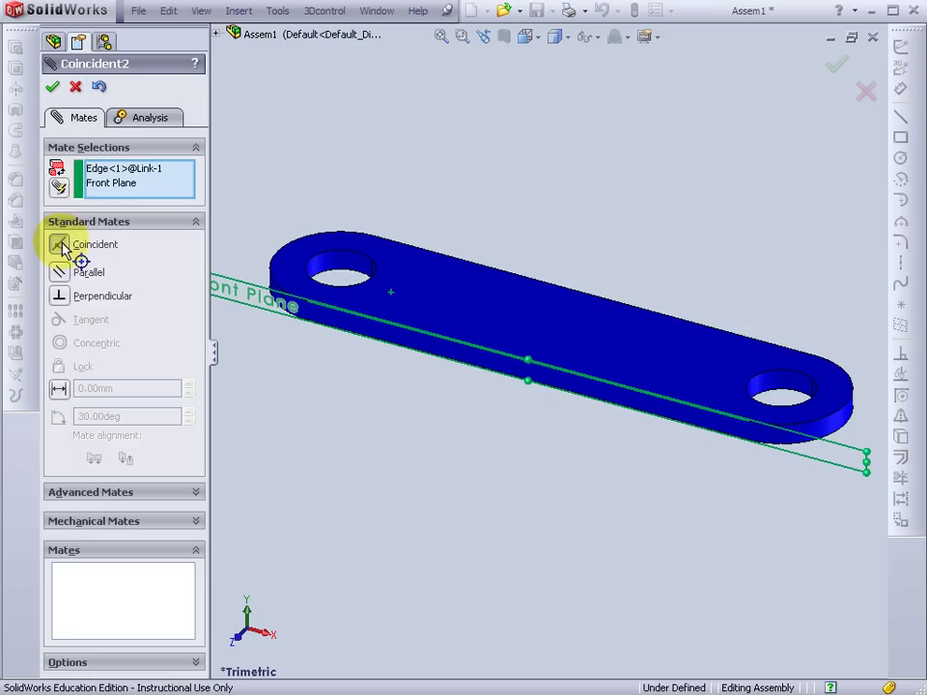
{"action": "left_click", "coordinate": [52, 89]}
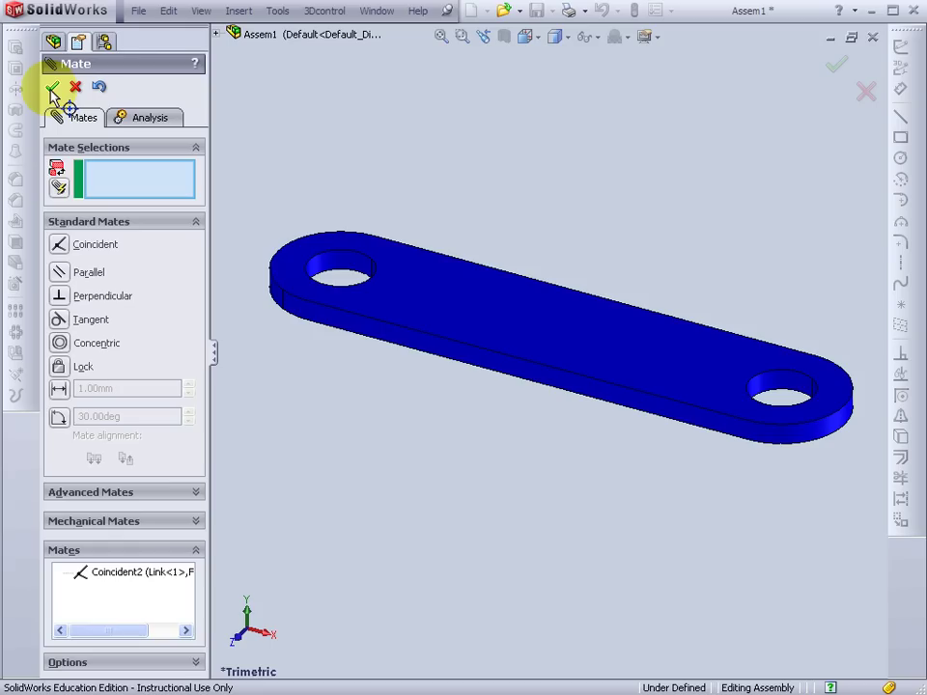
{"action": "left_click", "coordinate": [138, 11]}
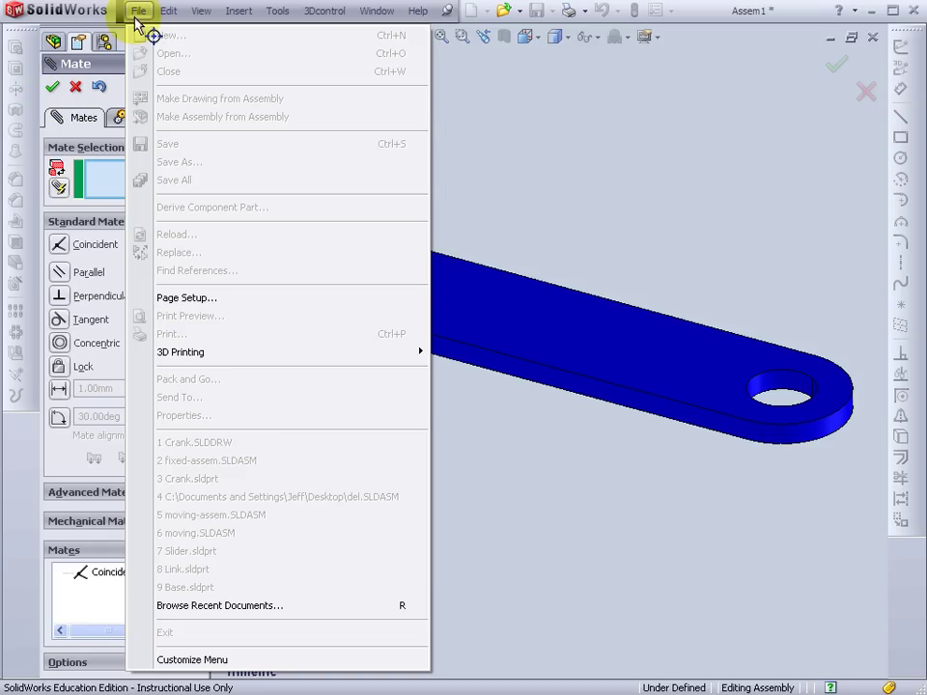
Close the Mate panel and save the assembly as Link_SubAssembly.SLDASM
{"action": "left_click", "coordinate": [73, 86]}
{"action": "left_click", "coordinate": [73, 87]}
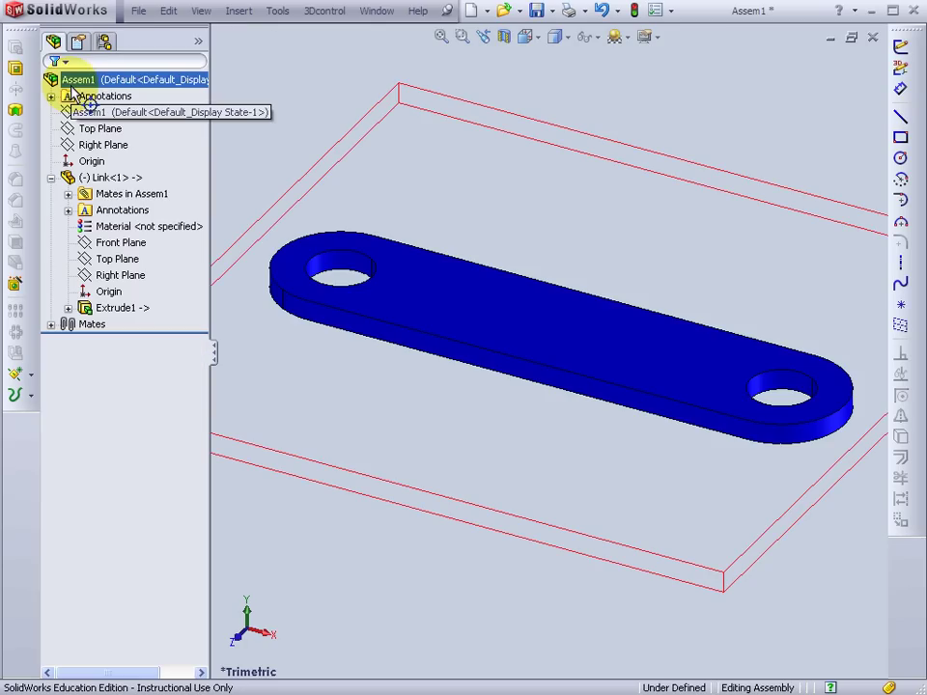
{"action": "left_click", "coordinate": [138, 10]}
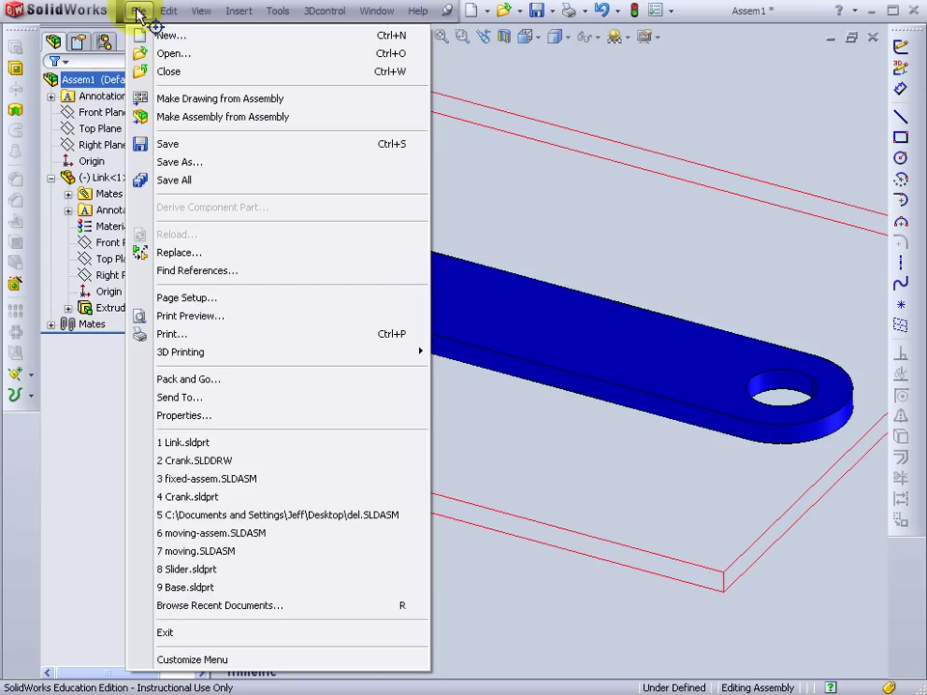
{"action": "left_click", "coordinate": [190, 147]}
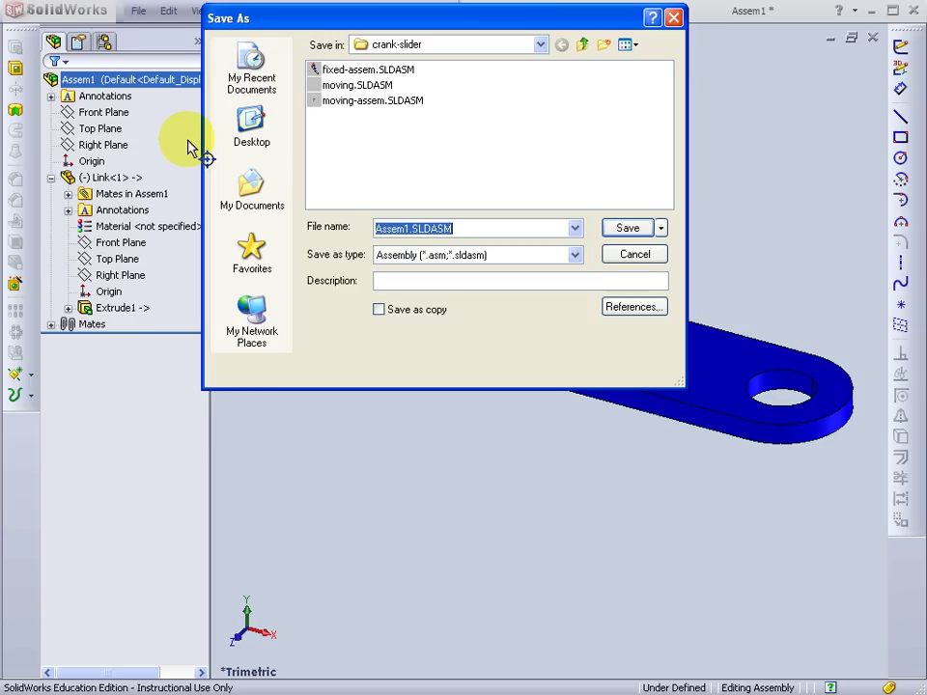
{"action": "type", "text": "Link"}
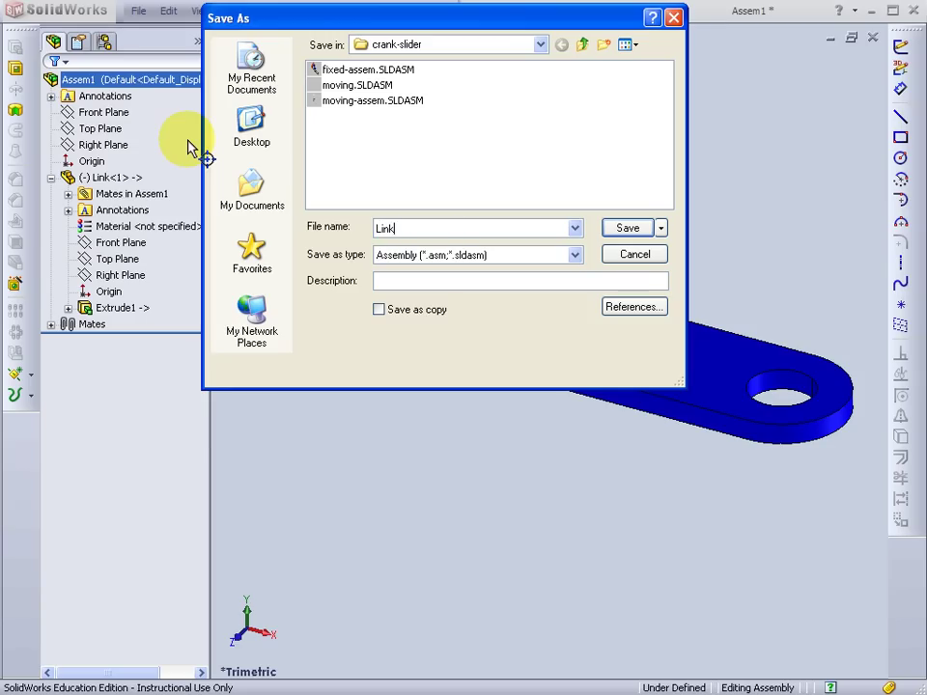
{"action": "type", "text": "_SubAssembly"}
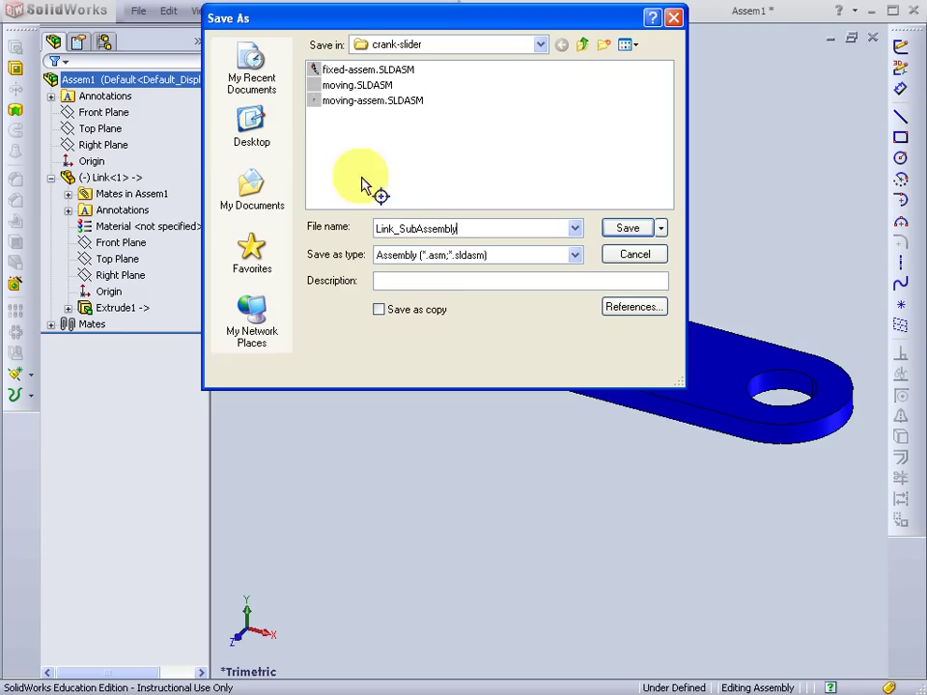
{"action": "left_click", "coordinate": [628, 229]}
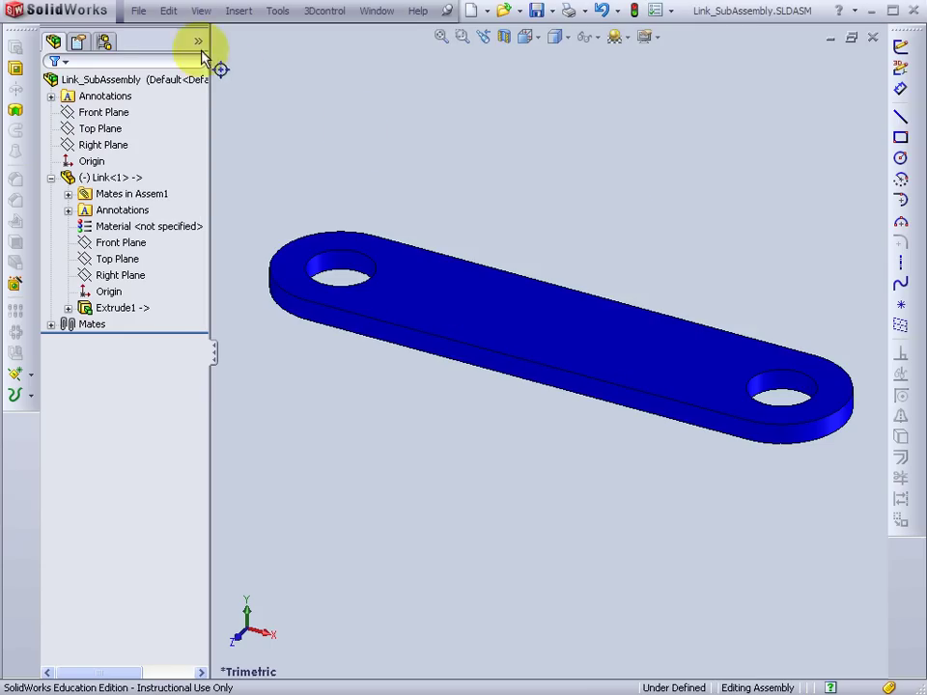
Create a new drawing from the Drawing template and accept the A - Landscape sheet
{"action": "left_click", "coordinate": [140, 13]}
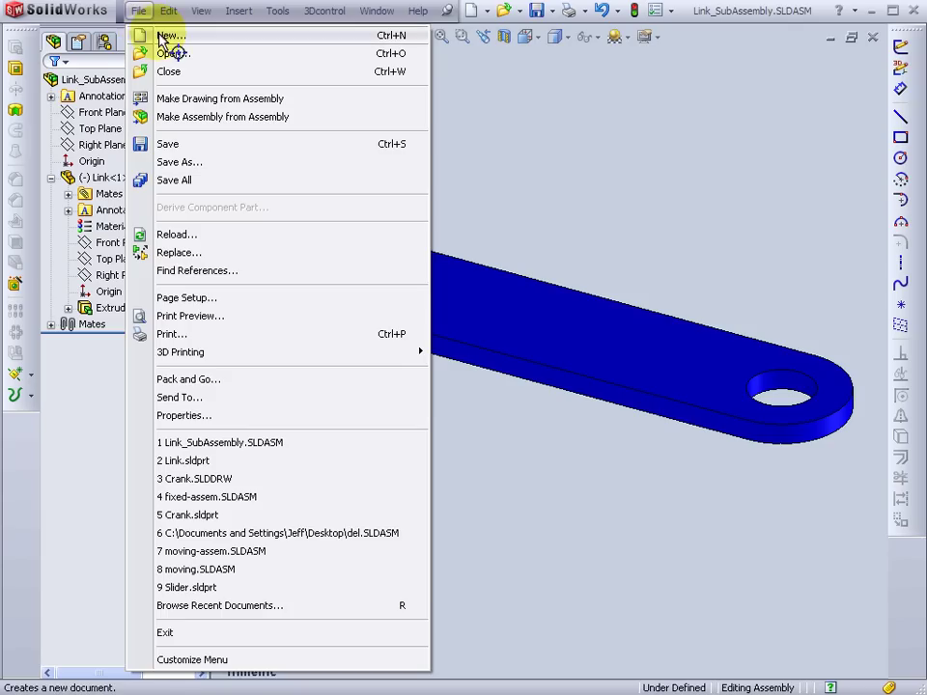
{"action": "left_click", "coordinate": [164, 39]}
{"action": "left_click", "coordinate": [222, 249]}
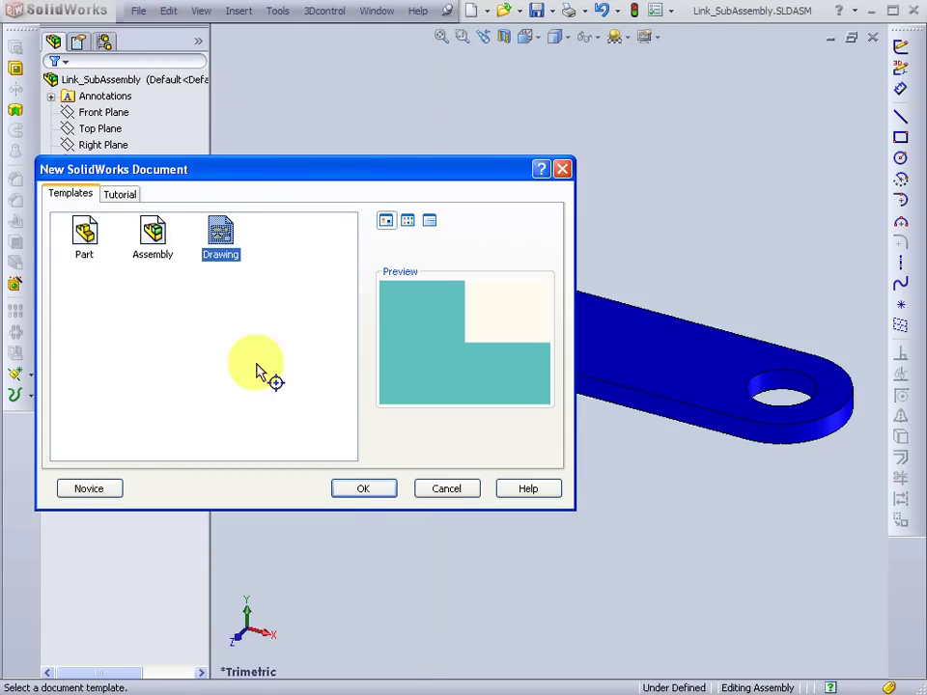
{"action": "left_click", "coordinate": [340, 491]}
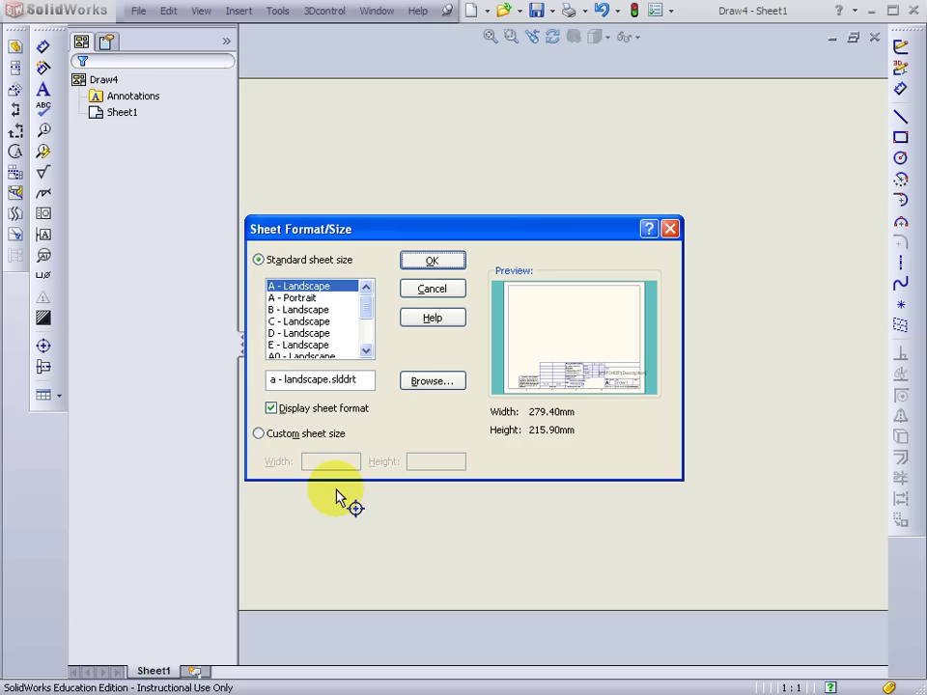
{"action": "left_click", "coordinate": [437, 263]}
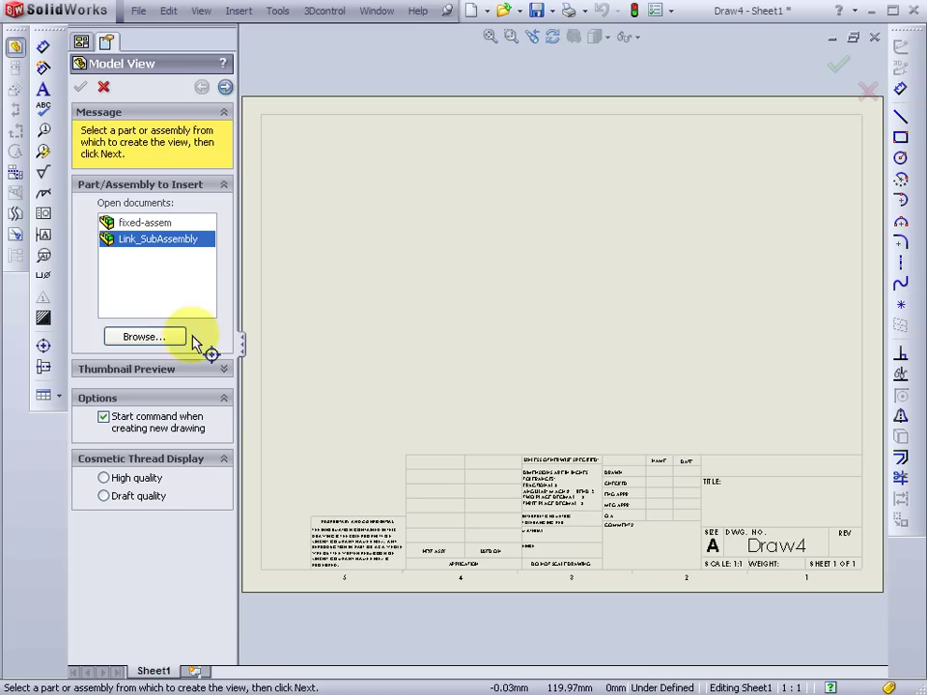
Open Link_SubAssembly.SLDASM, not Link.sldprt, as the first view's source model
{"action": "left_click", "coordinate": [145, 337]}
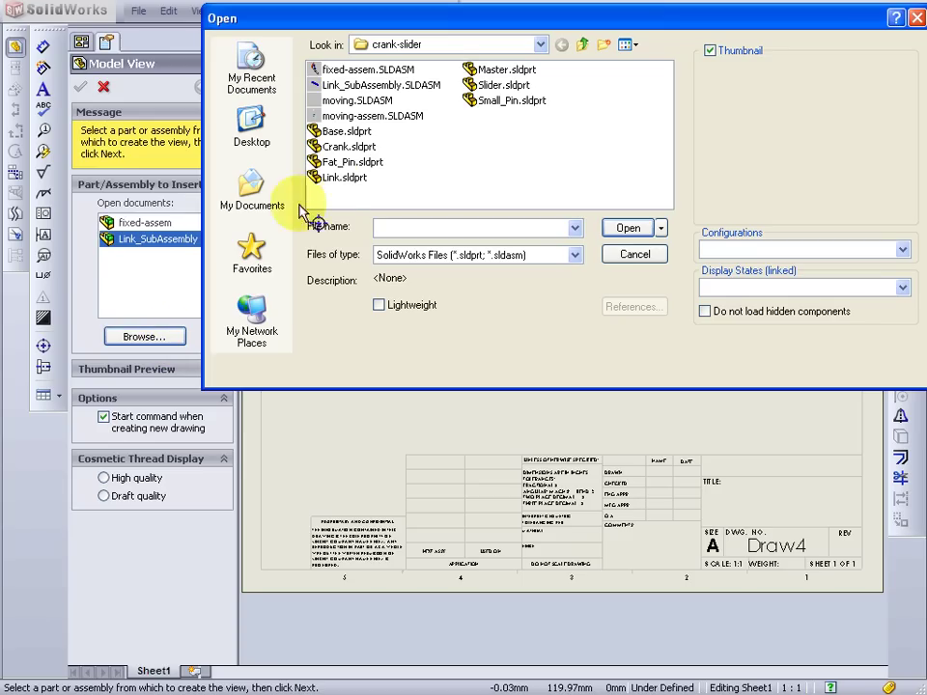
{"action": "left_click", "coordinate": [343, 179]}
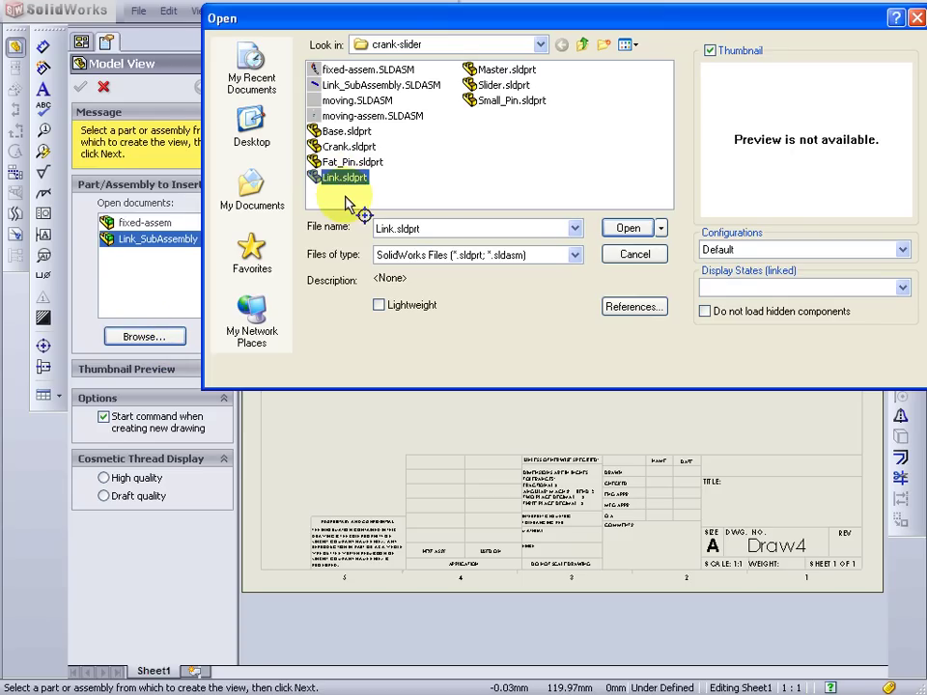
{"action": "left_click", "coordinate": [388, 86]}
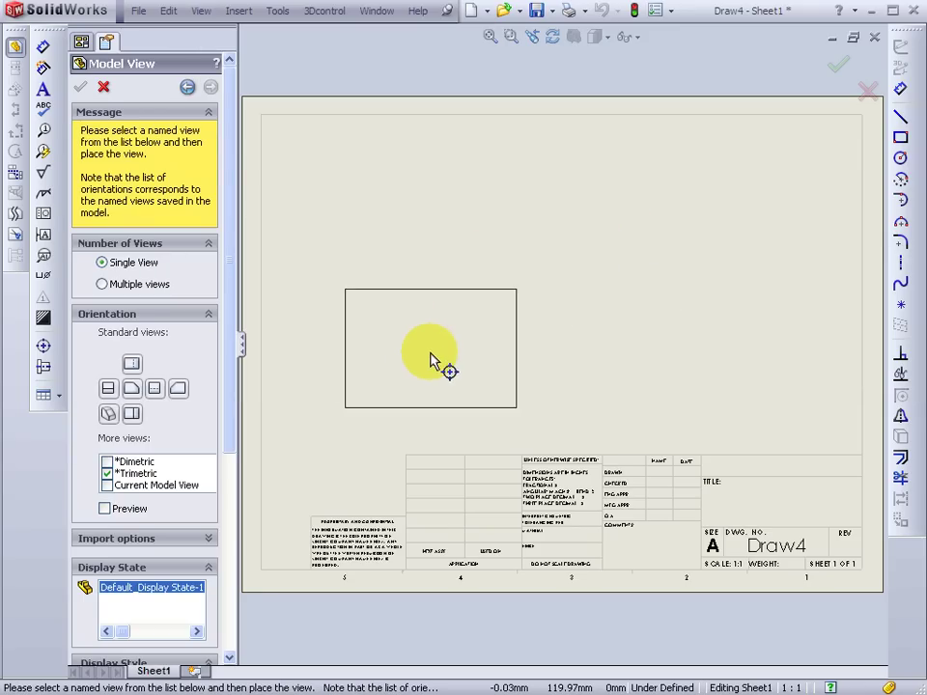
Place Drawing View1 of Link_SubAssembly on the sheet in Front orientation at 1:2 scale
{"action": "left_click", "coordinate": [431, 365]}
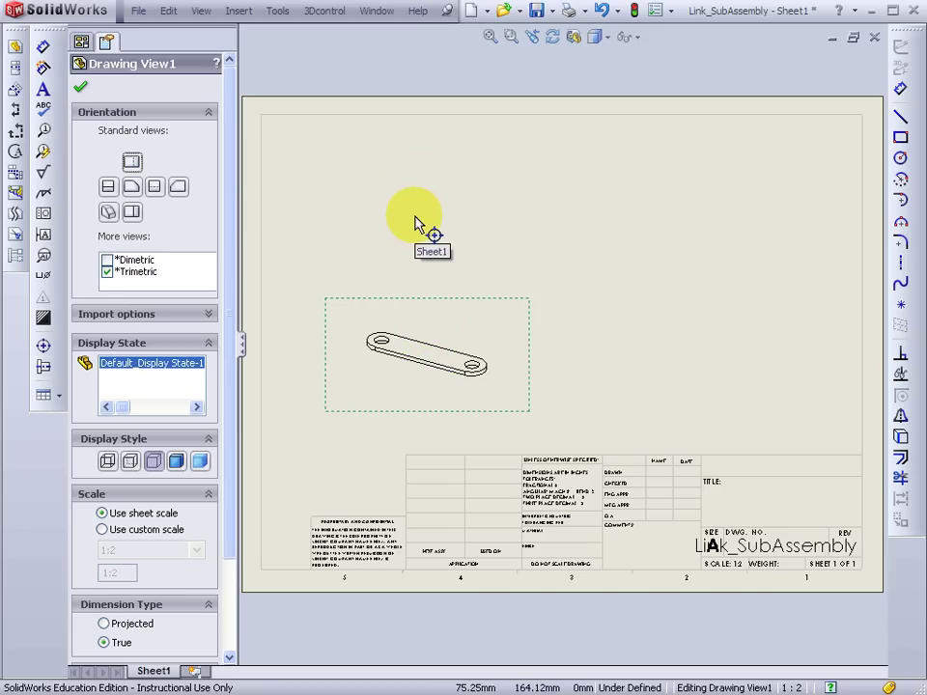
{"action": "key", "text": "ctrl+7"}
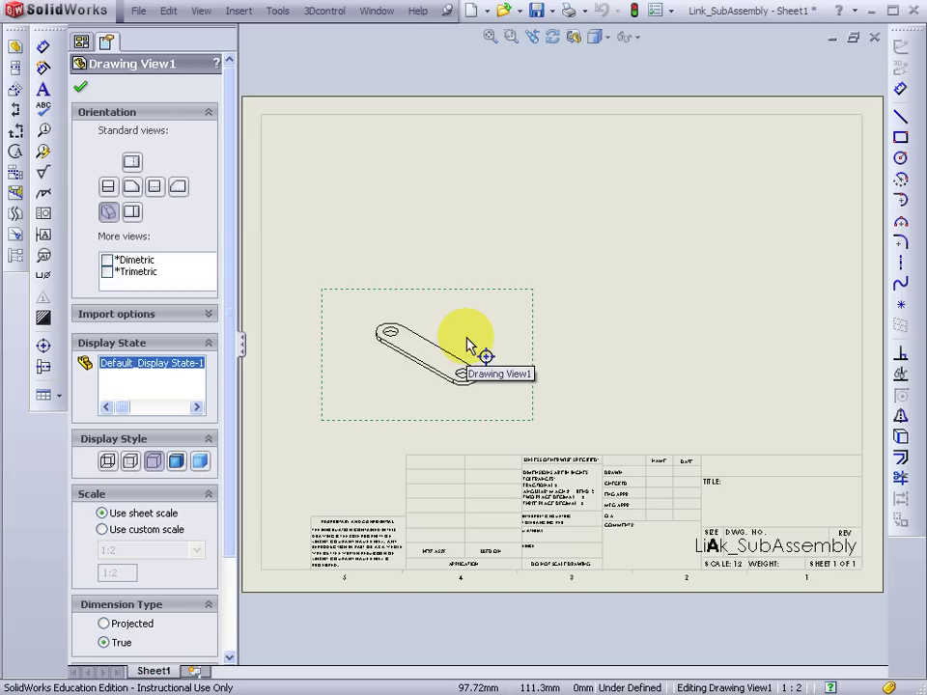
{"action": "left_click", "coordinate": [132, 187]}
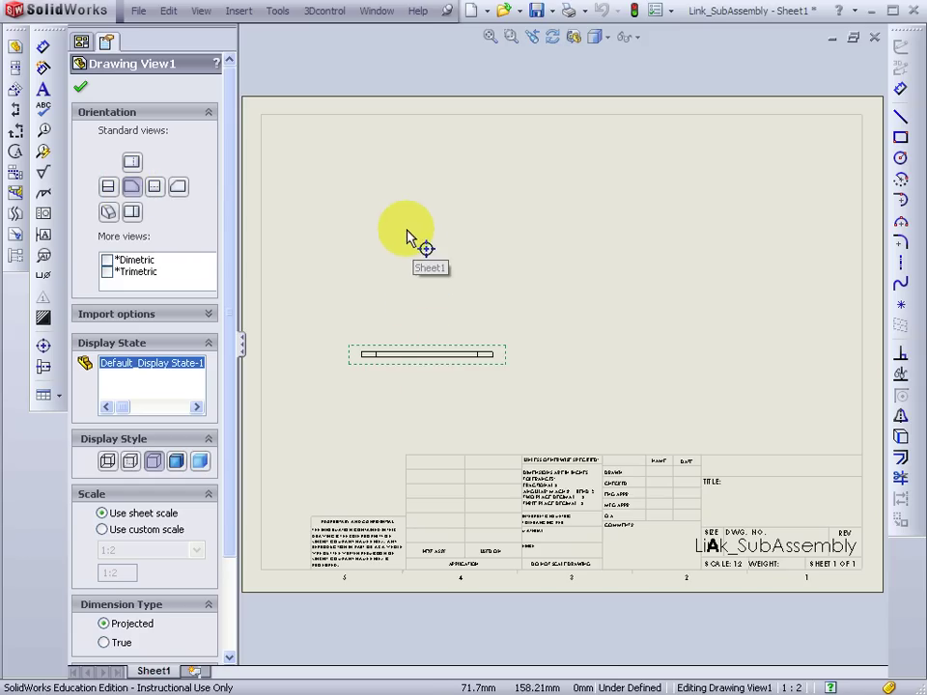
{"action": "left_click", "coordinate": [82, 89]}
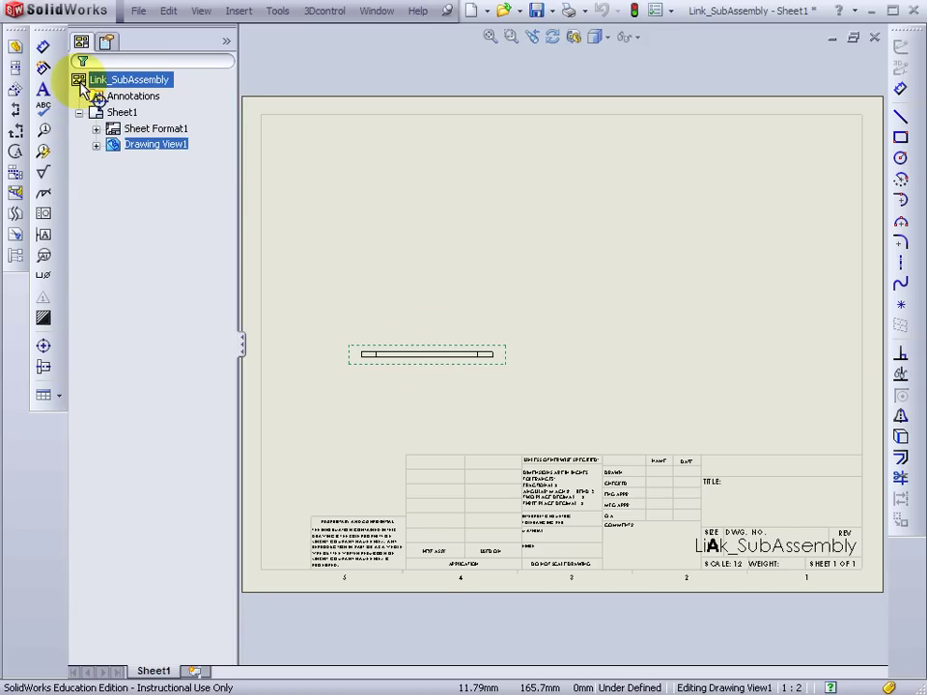
Add projected Drawing View2 above and Drawing View3 to the right of the front view
{"action": "left_click", "coordinate": [237, 11]}
{"action": "mouse_move", "coordinate": [275, 64]}
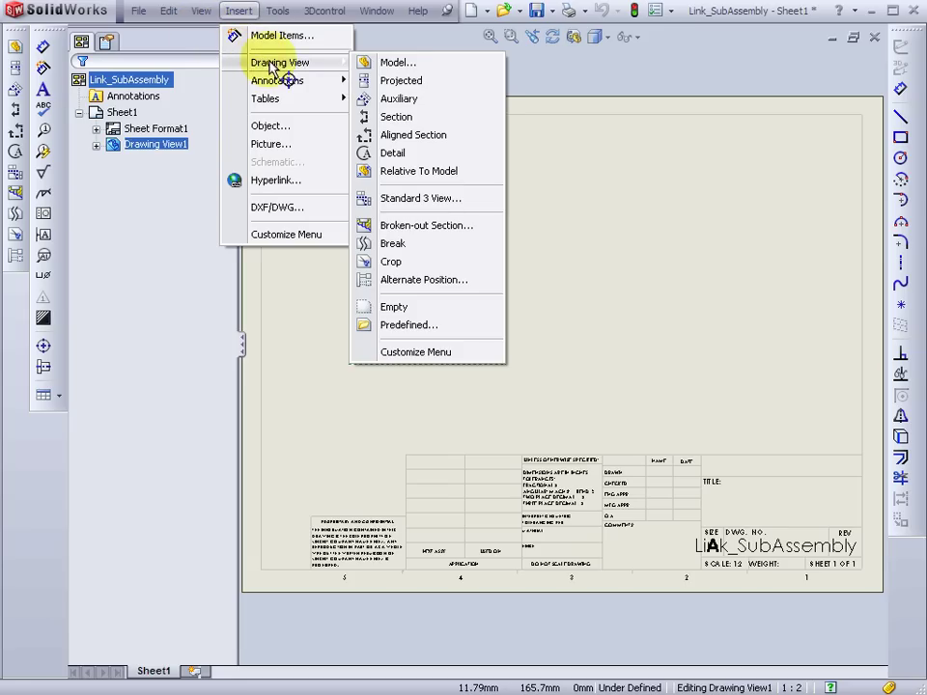
{"action": "left_click", "coordinate": [407, 80]}
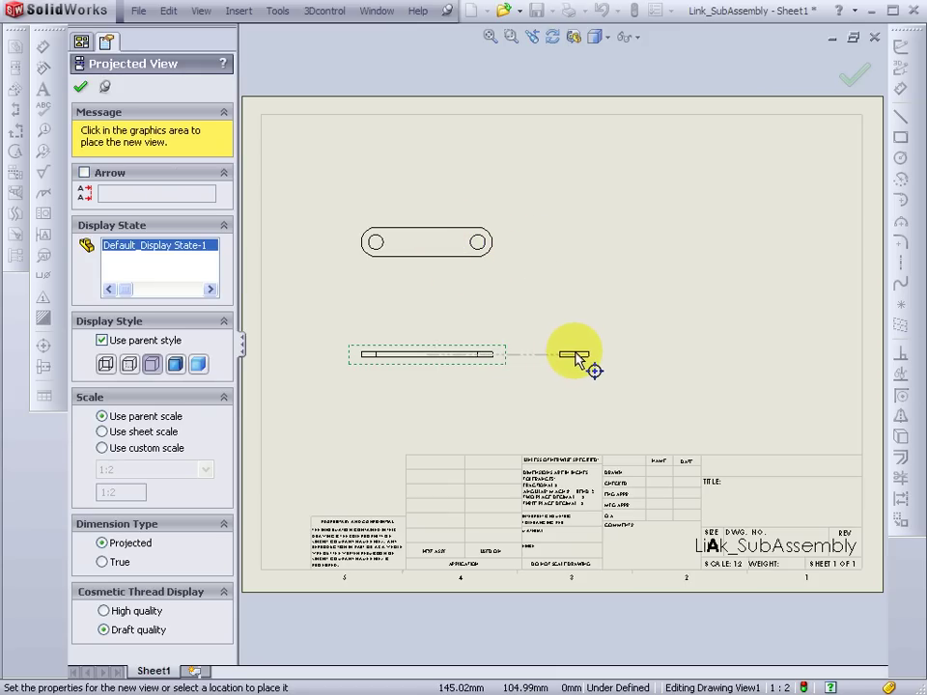
{"action": "left_click", "coordinate": [579, 360]}
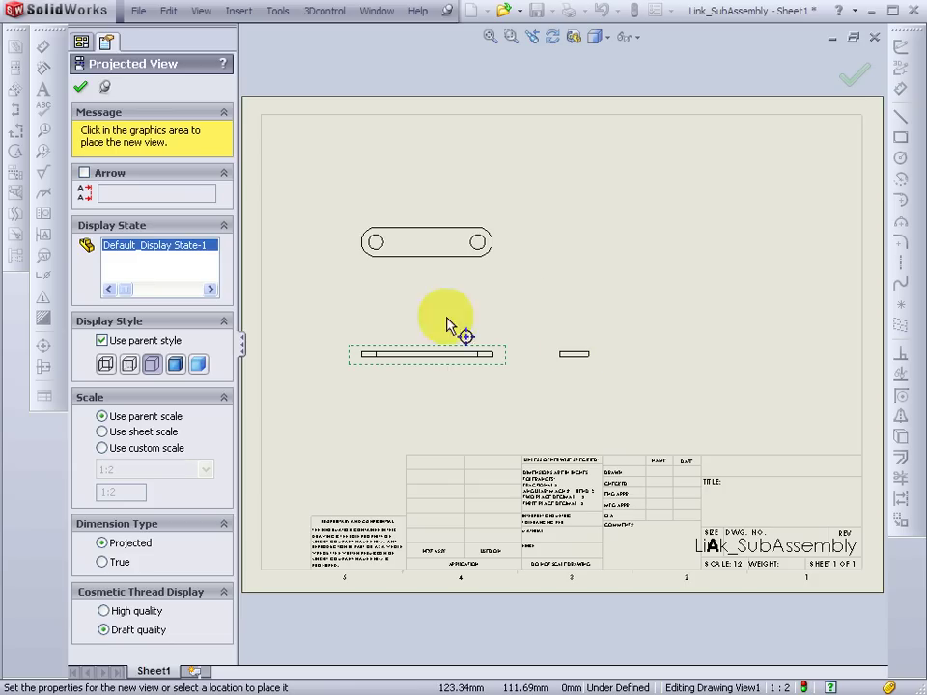
{"action": "left_click", "coordinate": [80, 87]}
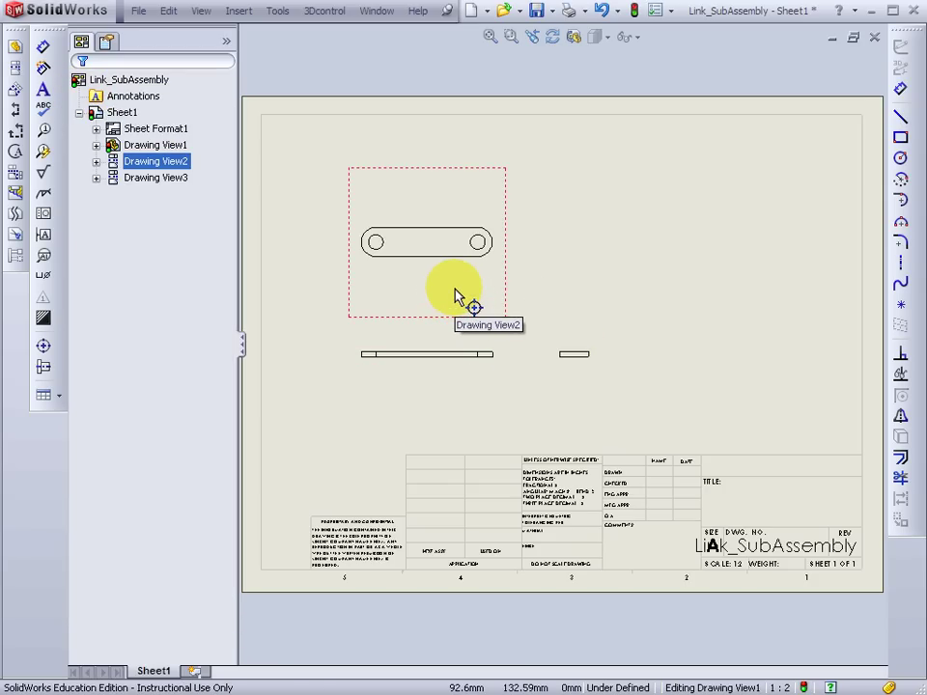
Dimension Drawing View2 with 88.90 between hole centres above and 25.40 edge-to-edge width at right
{"action": "scroll", "coordinate": [456, 295], "scroll_direction": "down", "scroll_amount": 3}
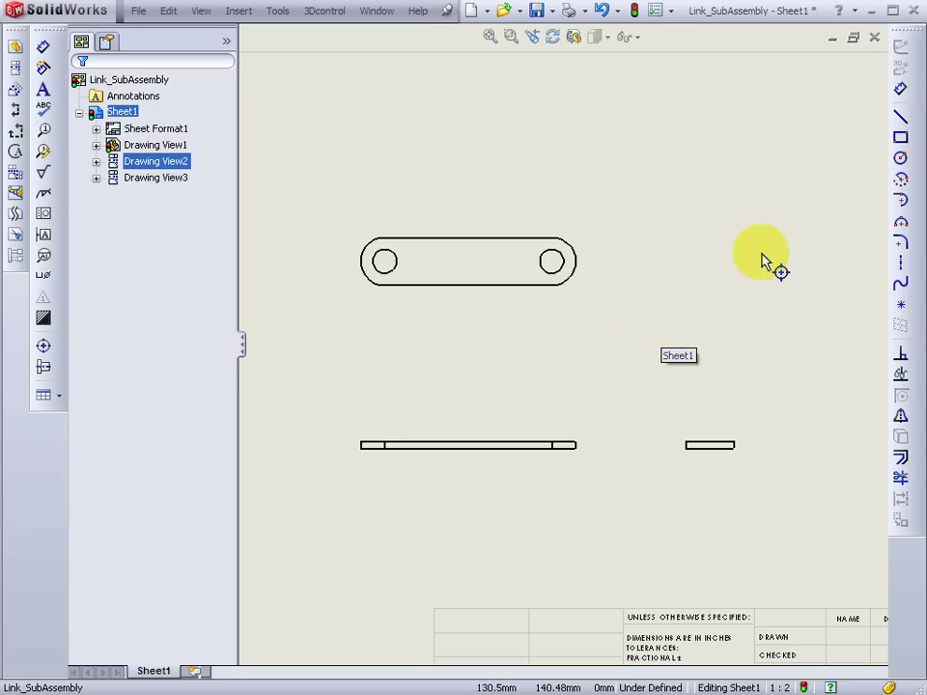
{"action": "left_click", "coordinate": [901, 90]}
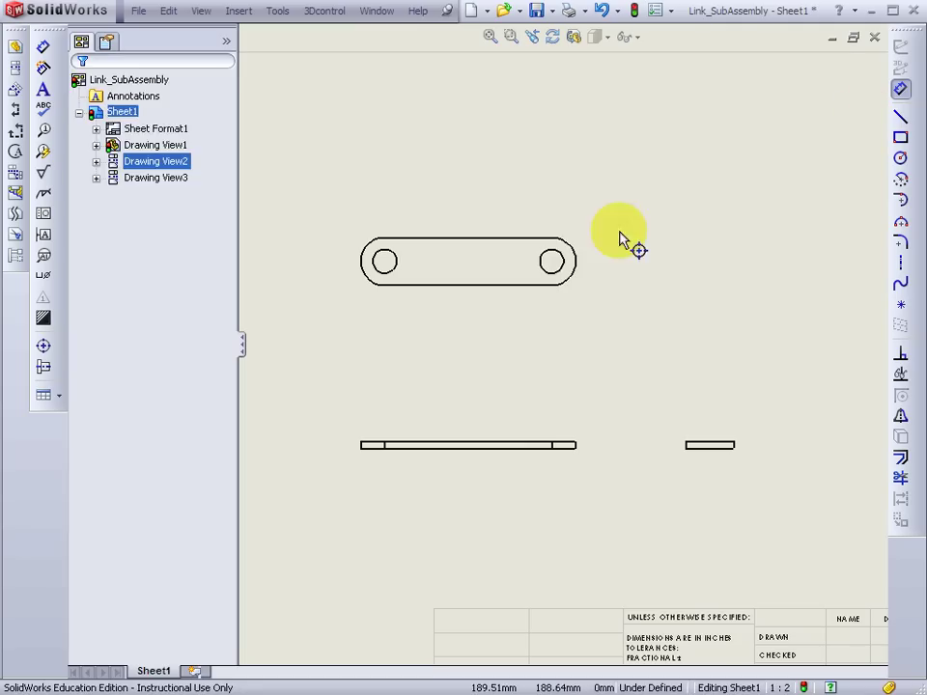
{"action": "left_click", "coordinate": [559, 266]}
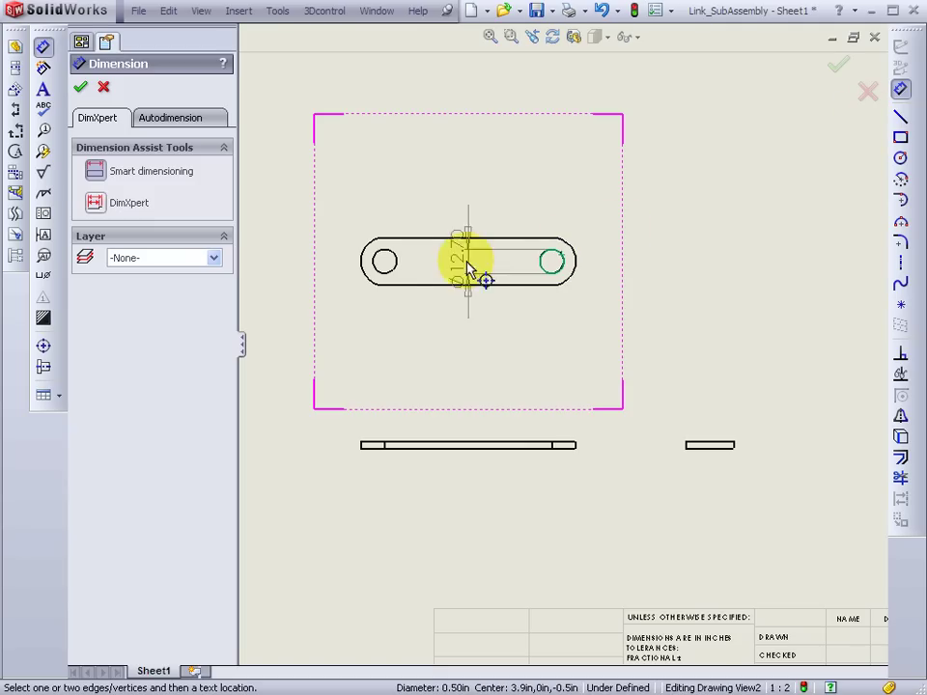
{"action": "left_click", "coordinate": [394, 262]}
{"action": "left_click", "coordinate": [467, 168]}
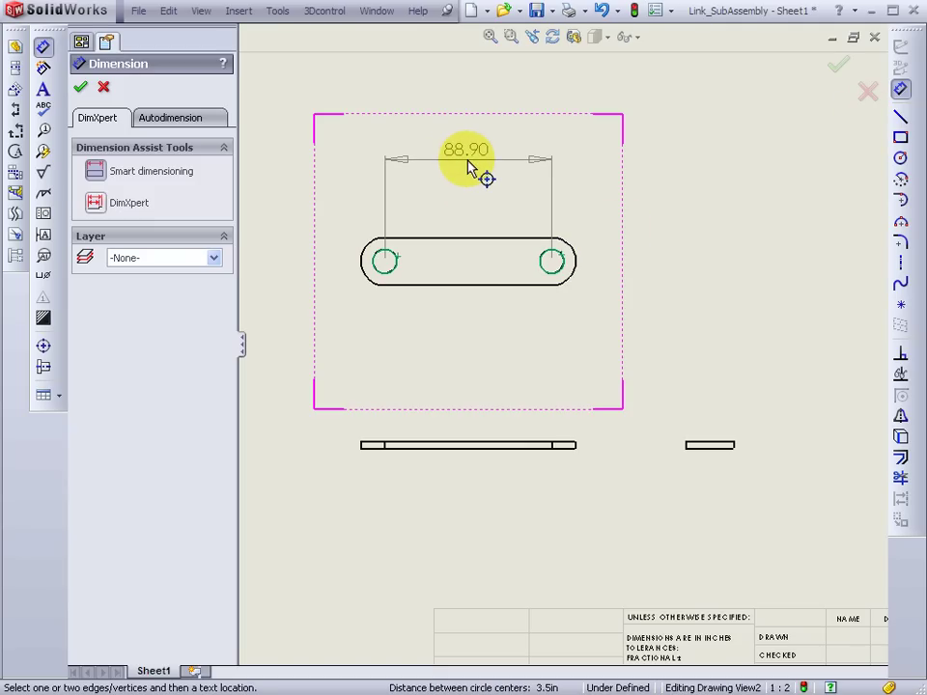
{"action": "left_click", "coordinate": [495, 239]}
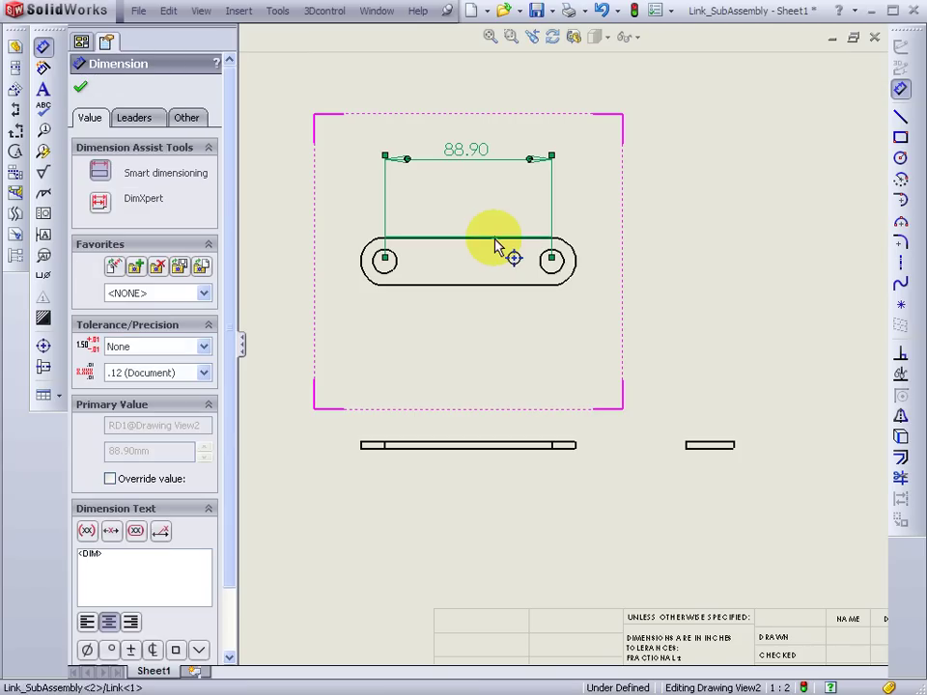
{"action": "left_click", "coordinate": [504, 286]}
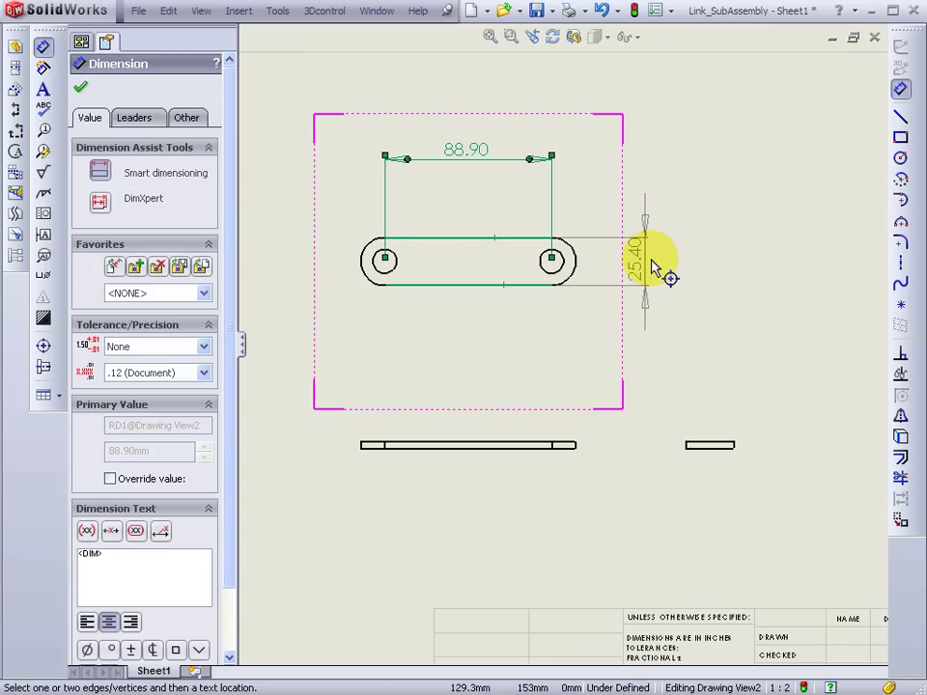
{"action": "left_click", "coordinate": [651, 267]}
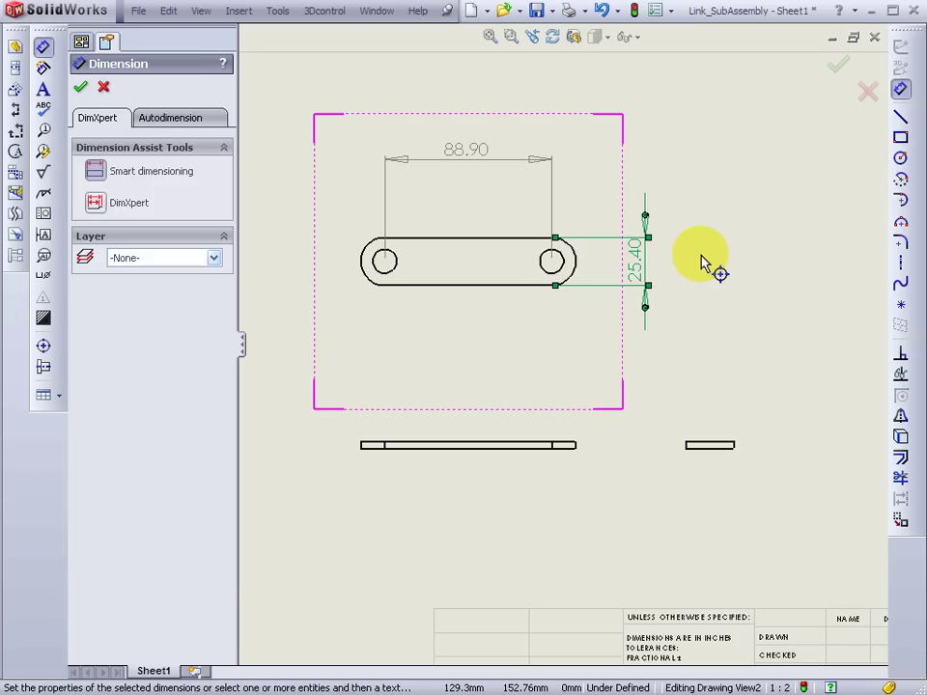